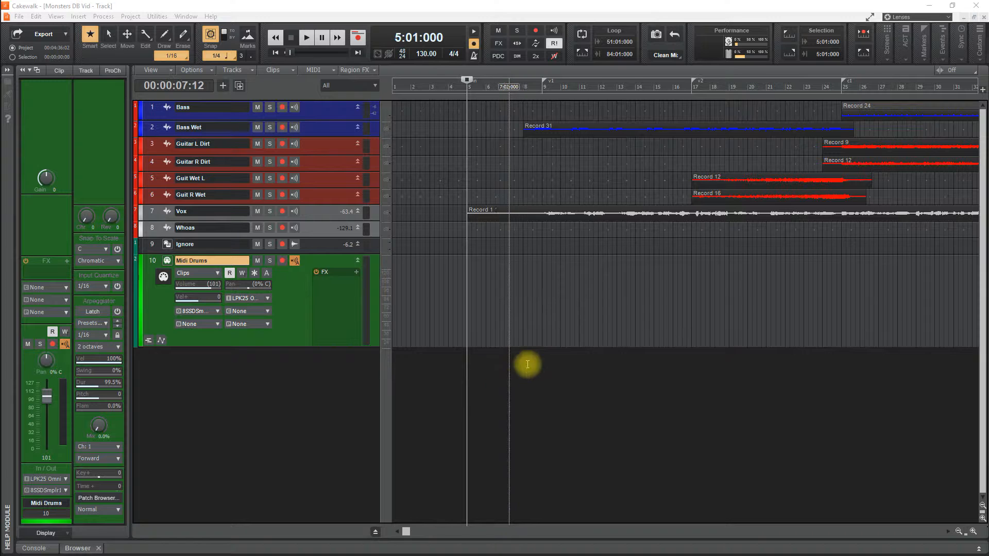
Step: Select the Ignore, Midi Drums, Bass, Bass Wet, Guitar L Dirt and Guitar R Dirt tracks in turn to view their channel strips, ending on Bass
{"action": "left_click", "coordinate": [278, 374]}
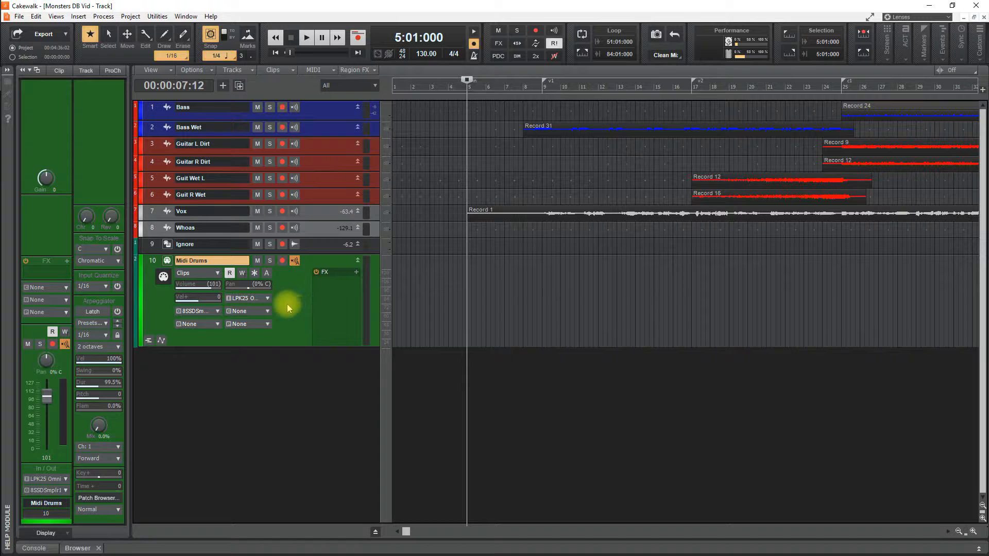
{"action": "left_click", "coordinate": [322, 247]}
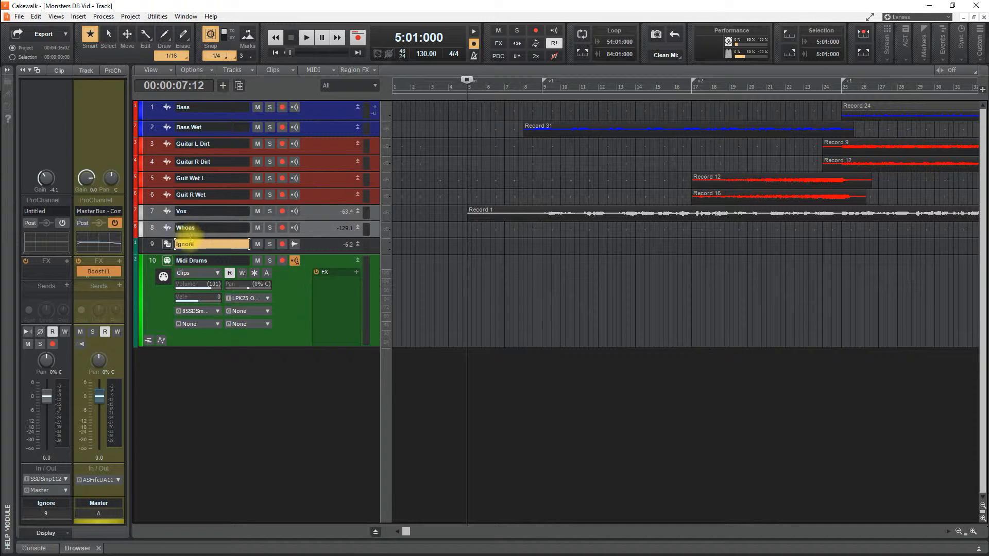
{"action": "left_click", "coordinate": [286, 306]}
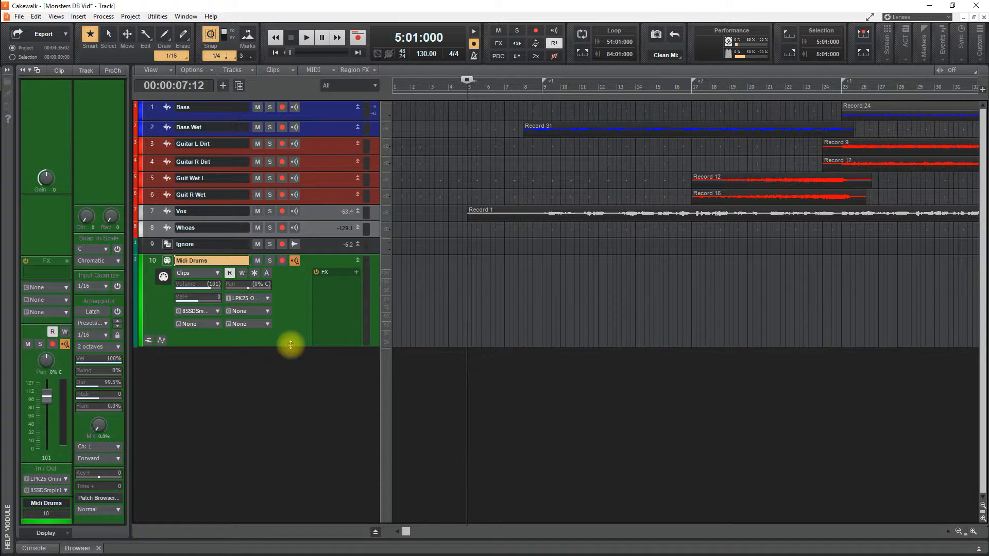
{"action": "left_click", "coordinate": [318, 110]}
{"action": "left_click", "coordinate": [318, 127]}
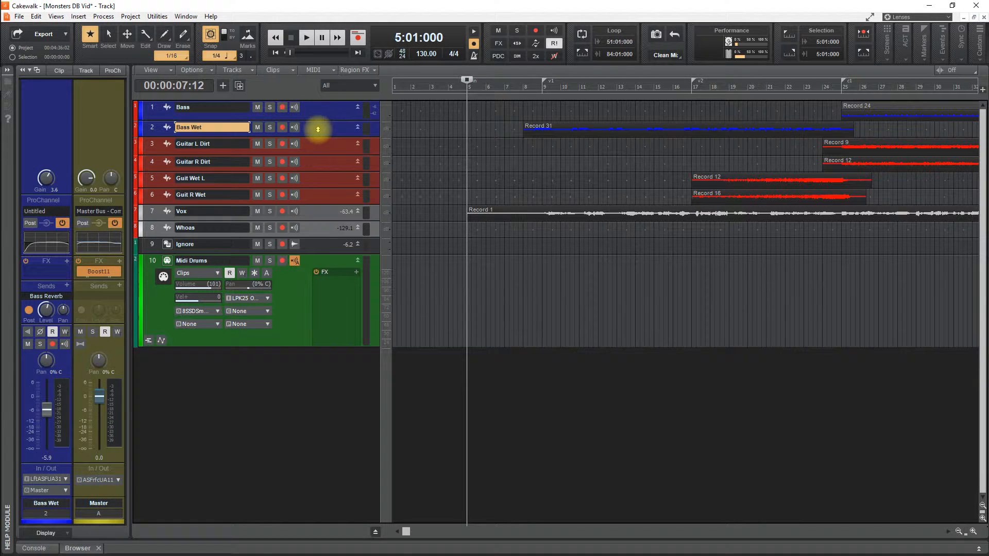
{"action": "left_click", "coordinate": [318, 147]}
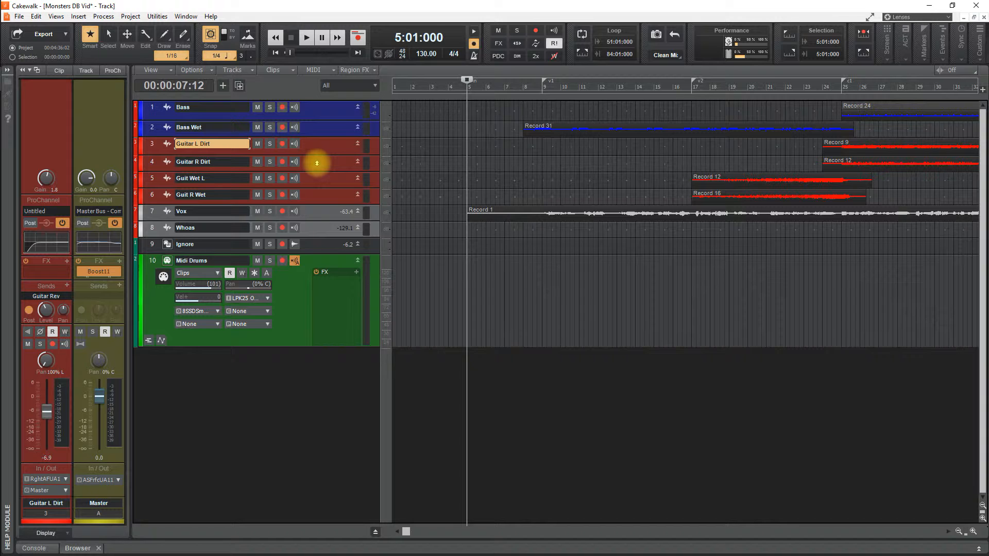
{"action": "left_click", "coordinate": [317, 164]}
{"action": "left_click", "coordinate": [319, 107]}
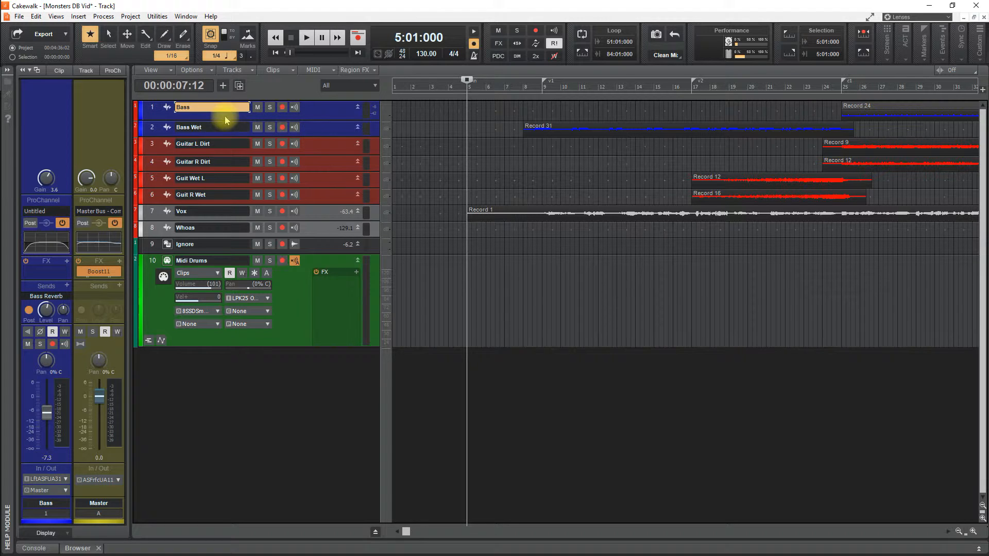
Step: Toggle mute, solo and record arm on and back off for the Bass track
{"action": "left_click", "coordinate": [257, 108]}
{"action": "left_click", "coordinate": [258, 108]}
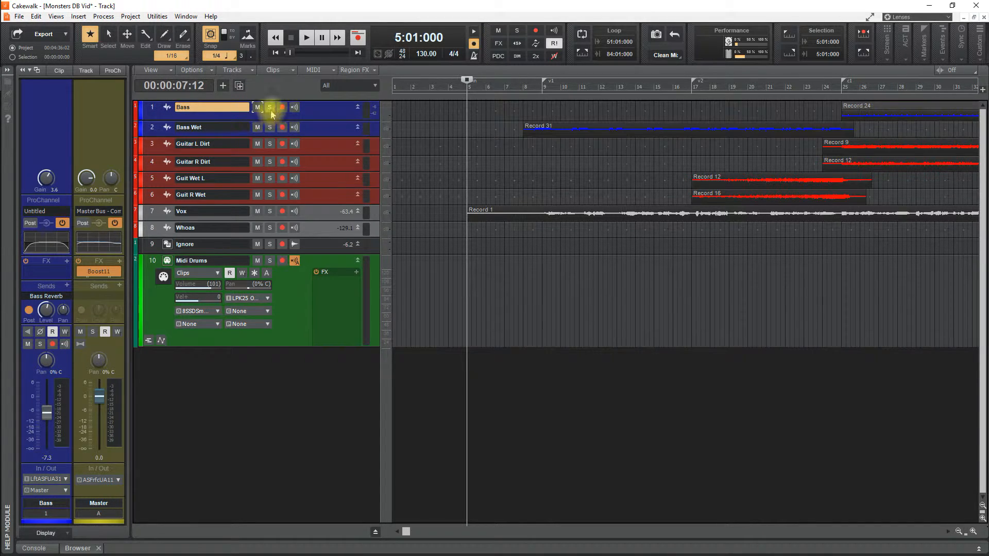
{"action": "left_click", "coordinate": [270, 107]}
{"action": "left_click", "coordinate": [270, 107]}
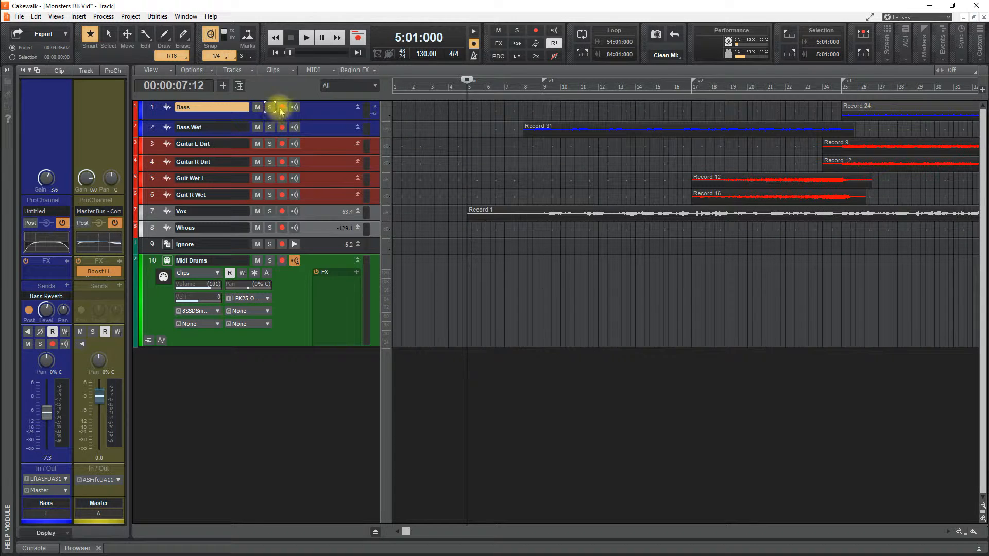
{"action": "left_click", "coordinate": [282, 107]}
{"action": "left_click", "coordinate": [282, 108]}
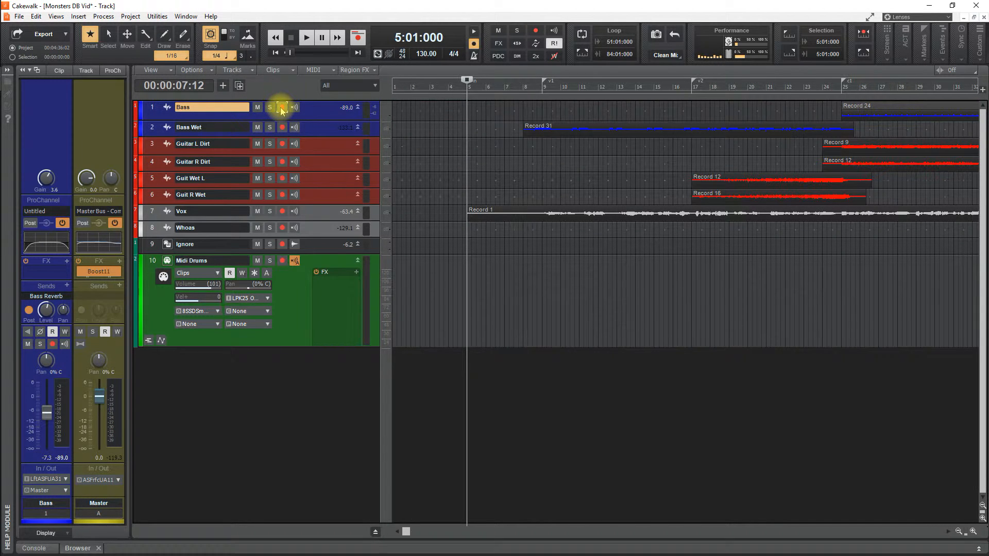
Step: Set the Bass Wet track's volume to -6.1 and the Guitar L Dirt track's volume to -7.0
{"action": "left_click", "coordinate": [315, 147]}
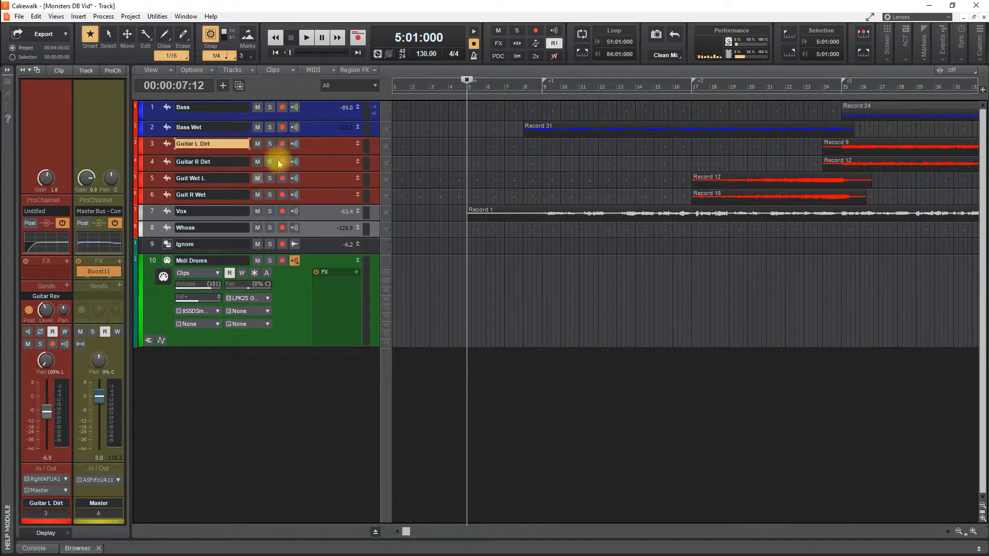
{"action": "left_click", "coordinate": [320, 130]}
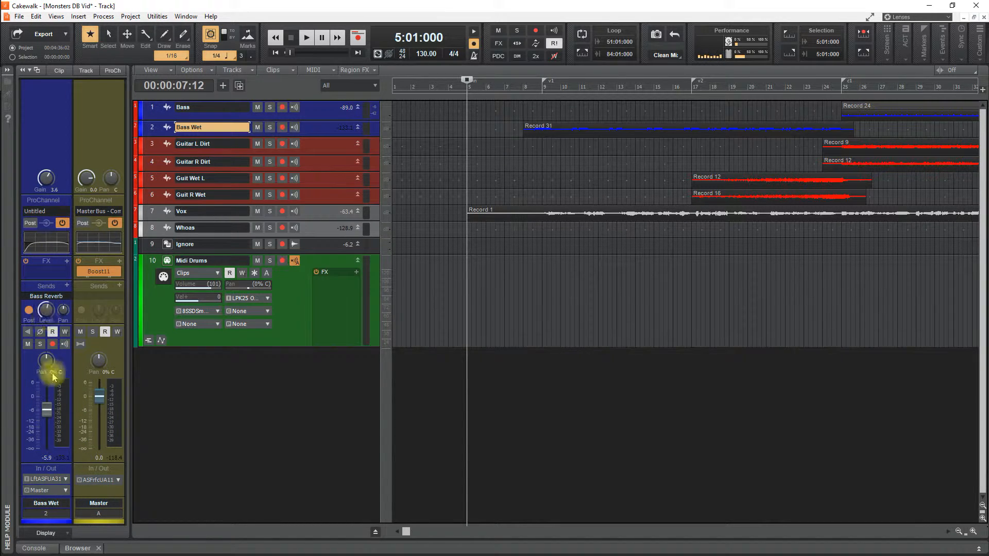
{"action": "mouse_move", "coordinate": [48, 364]}
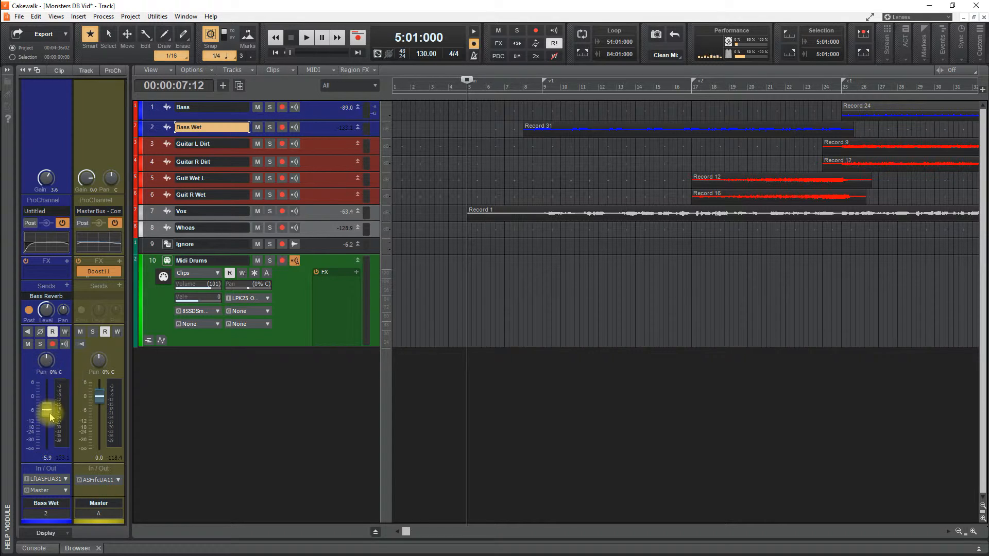
{"action": "left_click_drag", "start_coordinate": [47, 413], "coordinate": [46, 412]}
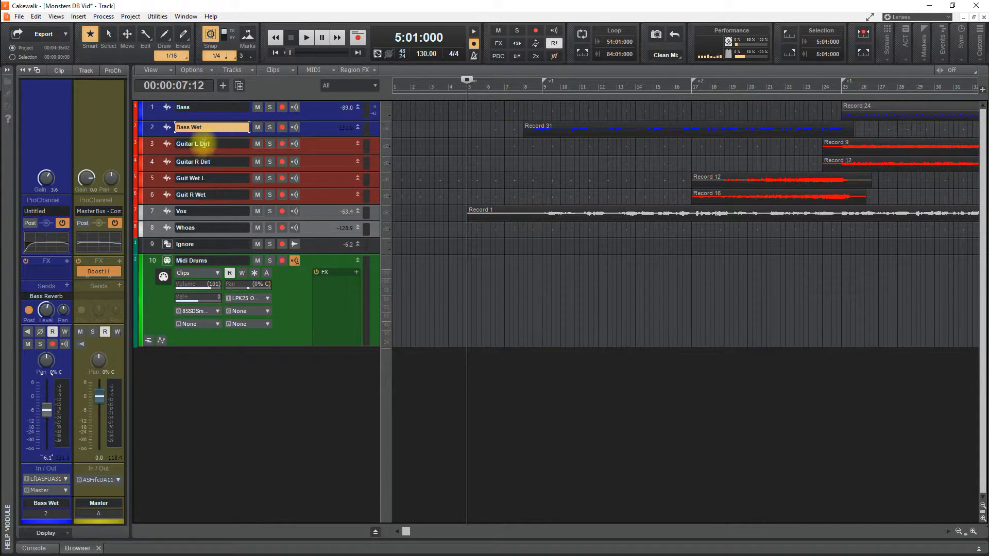
{"action": "left_click", "coordinate": [204, 145]}
{"action": "left_click_drag", "start_coordinate": [48, 418], "coordinate": [48, 418]}
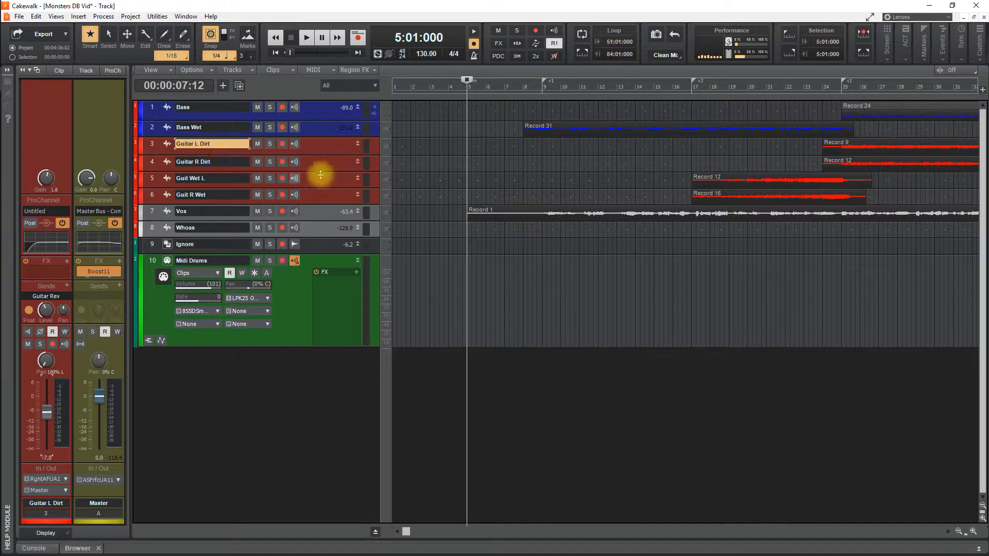
Step: Select the Guit Wet L track, and send the playhead to the project's end and back to its start
{"action": "left_click", "coordinate": [285, 163]}
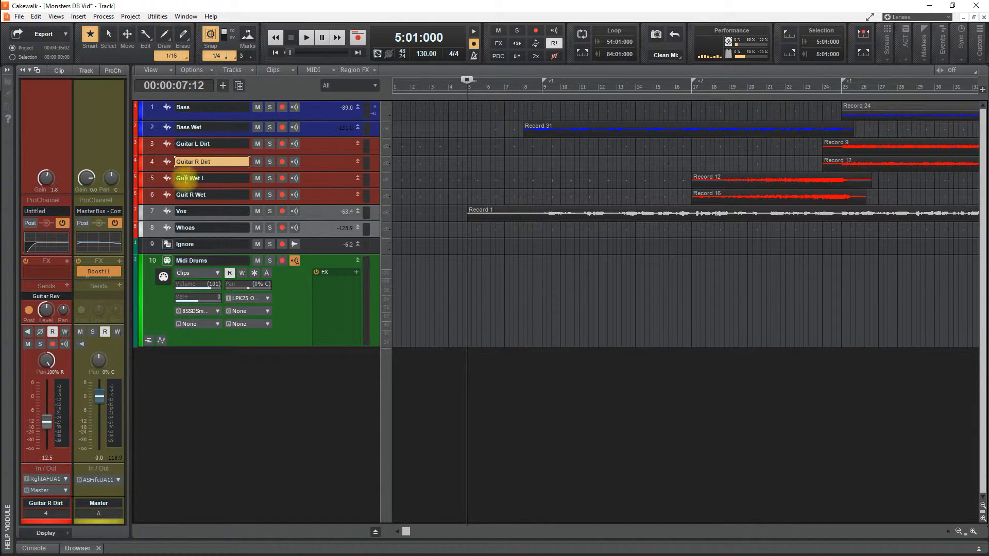
{"action": "left_click", "coordinate": [209, 181]}
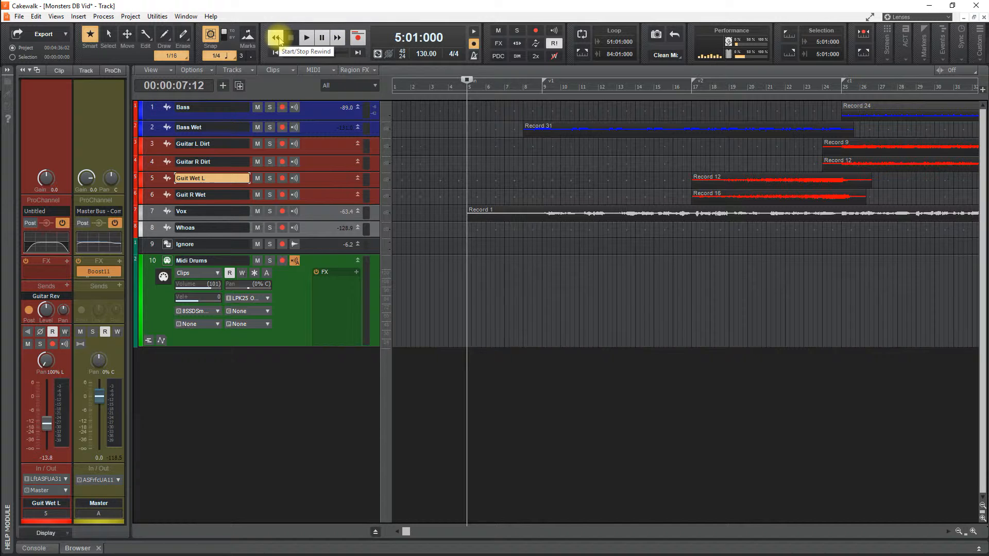
{"action": "left_click", "coordinate": [358, 54]}
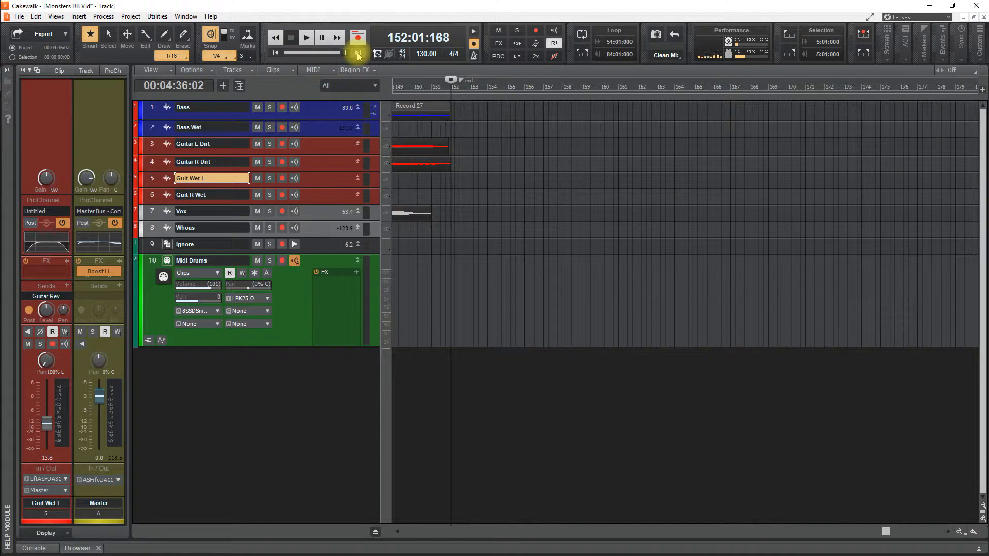
{"action": "left_click", "coordinate": [277, 53]}
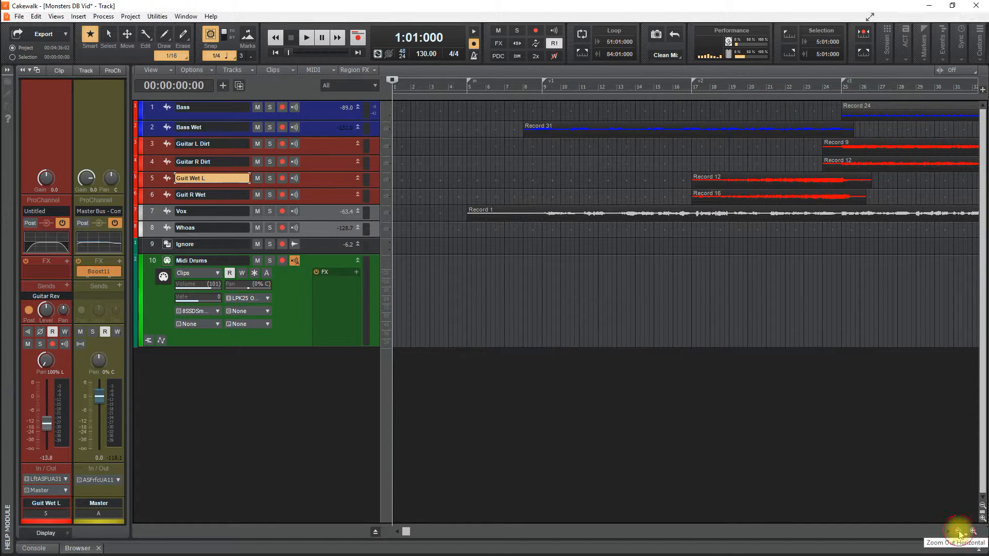
Step: Zoom the timeline out horizontally to view more of the arrangement, and zoom back in to about 31 visible measures
{"action": "left_click", "coordinate": [958, 532]}
{"action": "left_click", "coordinate": [958, 532]}
{"action": "left_click", "coordinate": [958, 532]}
{"action": "left_click", "coordinate": [958, 532]}
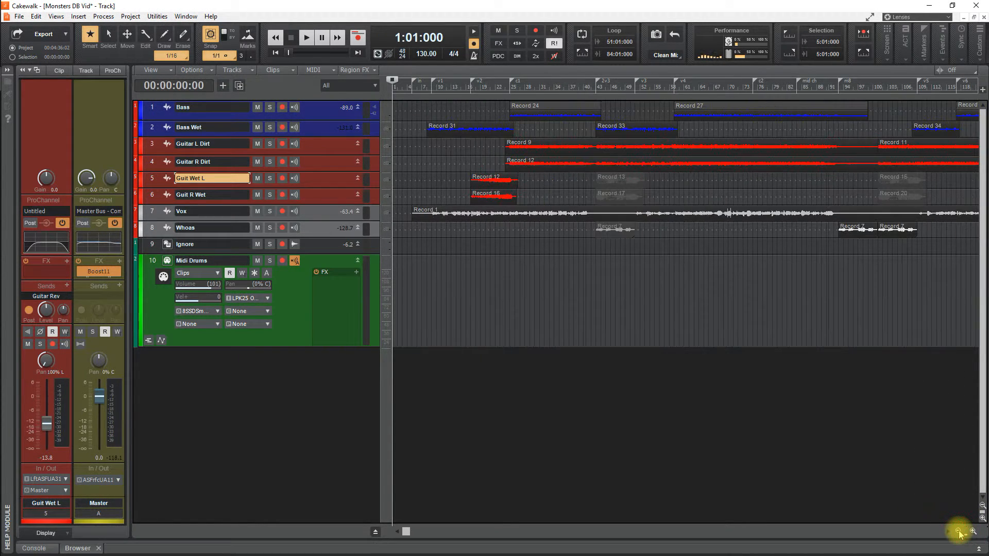
{"action": "left_click", "coordinate": [973, 531]}
{"action": "left_click", "coordinate": [972, 532]}
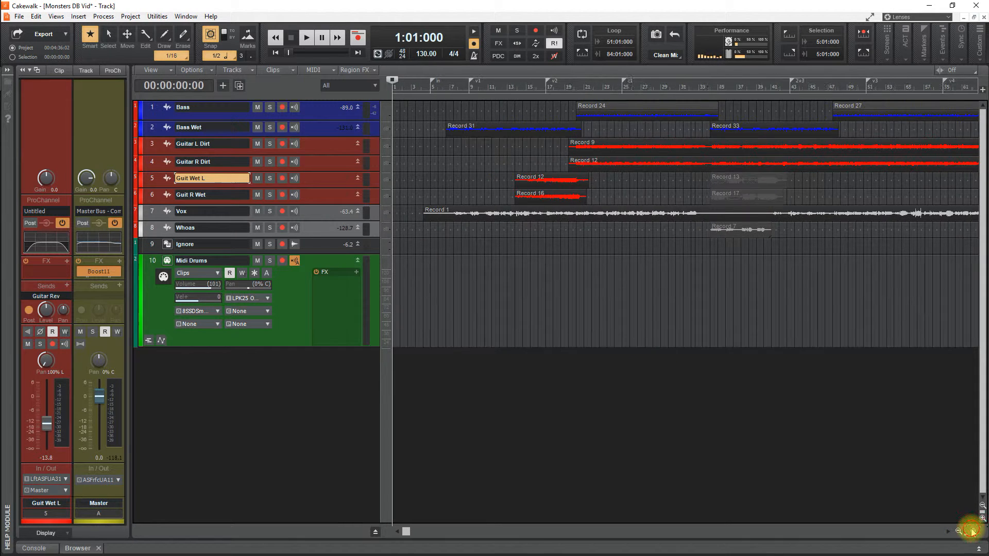
{"action": "left_click", "coordinate": [973, 531]}
{"action": "left_click", "coordinate": [972, 532]}
{"action": "left_click", "coordinate": [972, 531]}
{"action": "left_click", "coordinate": [973, 532]}
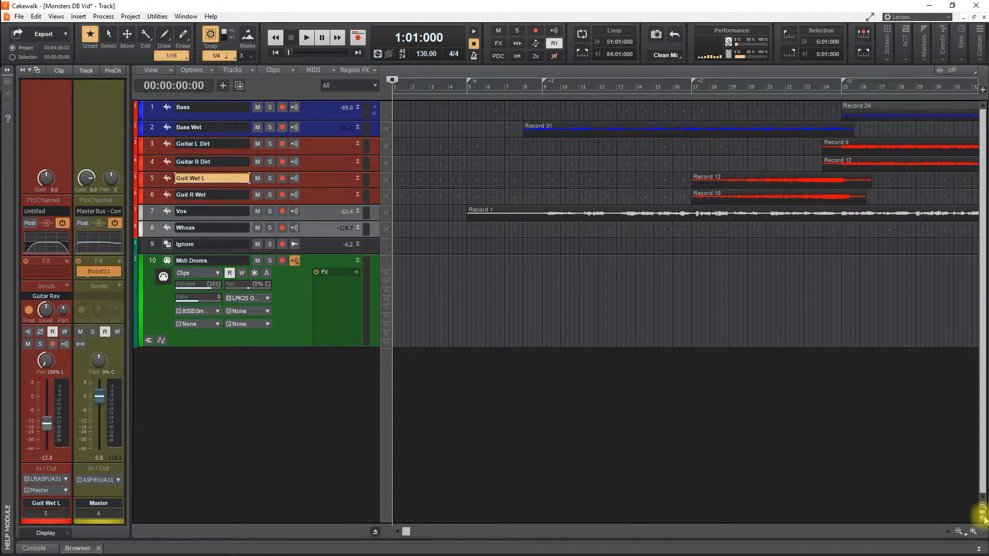
Step: Enlarge the track heights to inspect the track controls and waveforms, and shrink them until all ten tracks fit in view
{"action": "left_click", "coordinate": [982, 519]}
{"action": "left_click", "coordinate": [982, 519]}
{"action": "left_click", "coordinate": [982, 519]}
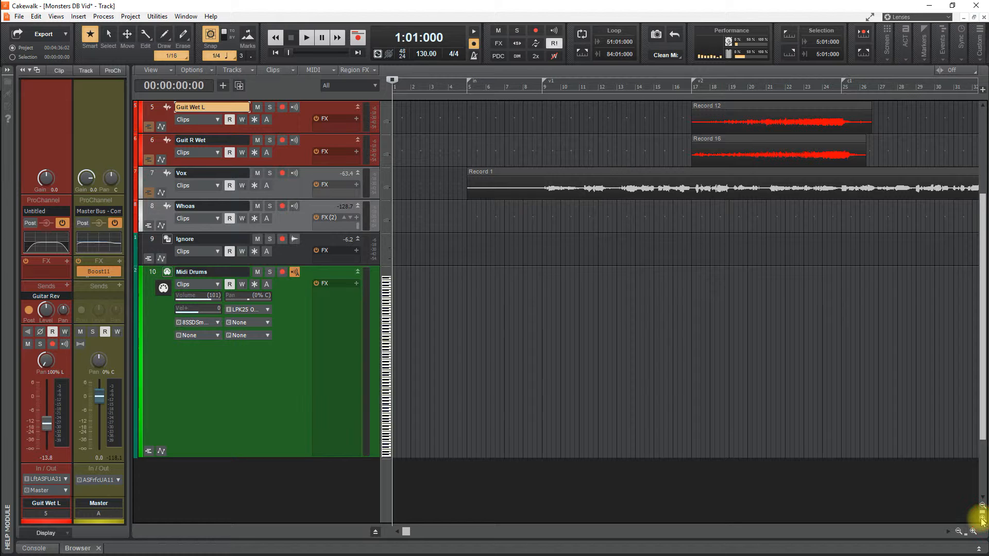
{"action": "left_click", "coordinate": [981, 505]}
{"action": "left_click", "coordinate": [981, 506]}
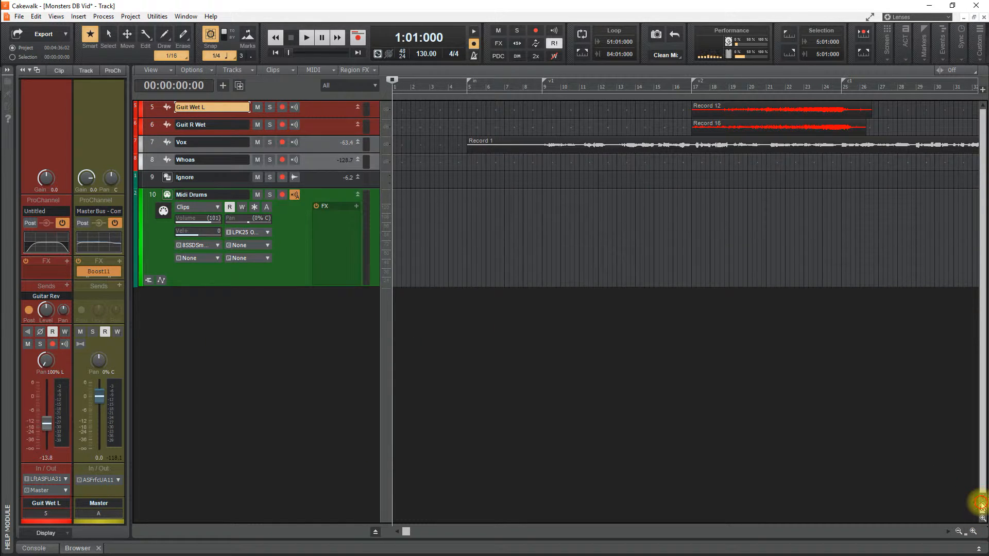
{"action": "left_click", "coordinate": [982, 505]}
{"action": "scroll", "coordinate": [332, 358], "scroll_direction": "up", "scroll_amount": 2}
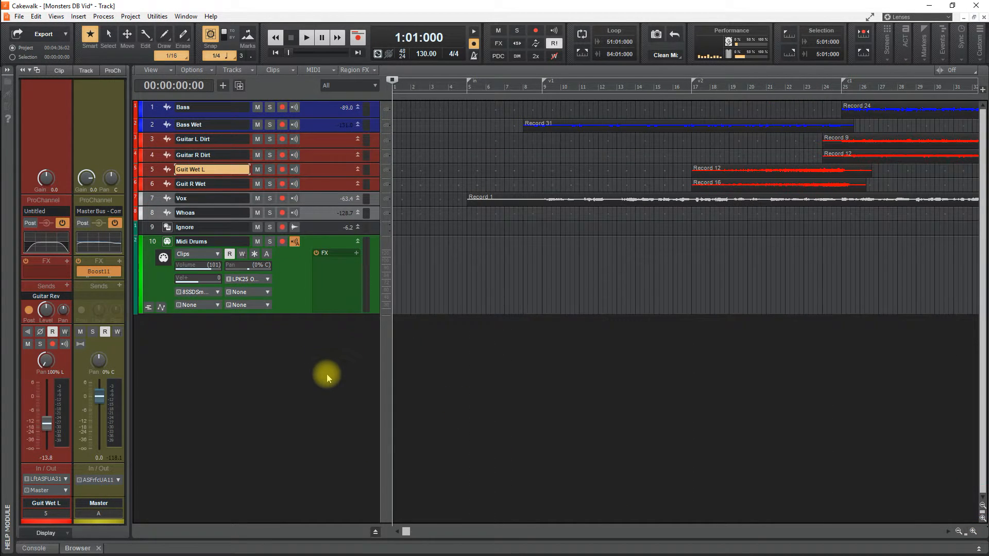
Step: Select the Midi Drums track and review the metronome's count-in, playback, recording and sound settings, confirming the preferences
{"action": "left_click", "coordinate": [300, 299]}
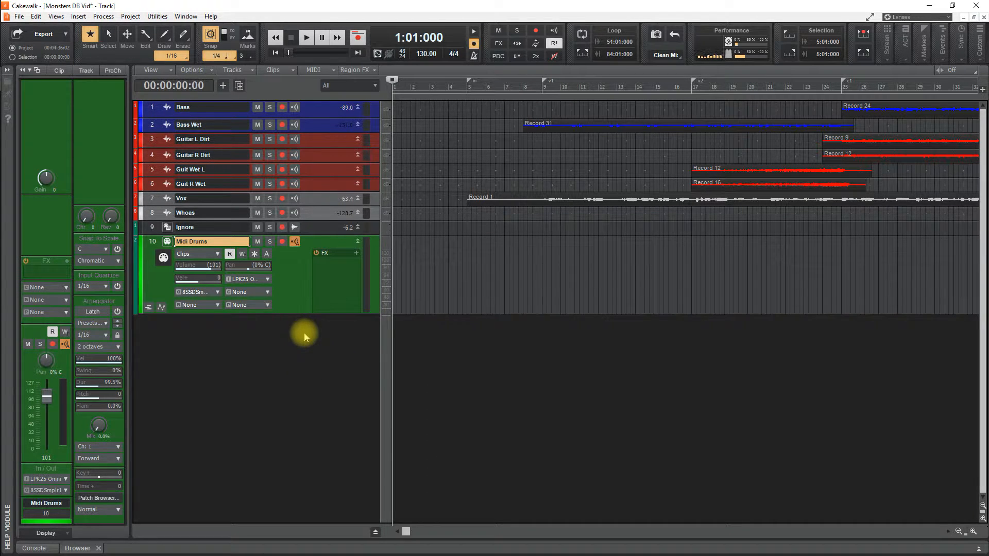
{"action": "left_click", "coordinate": [474, 34]}
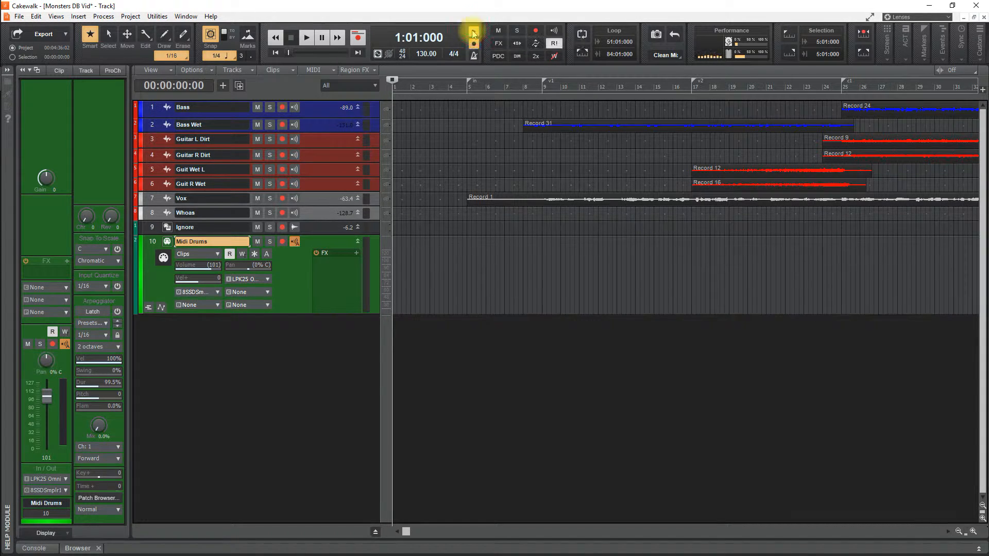
{"action": "left_click", "coordinate": [474, 57]}
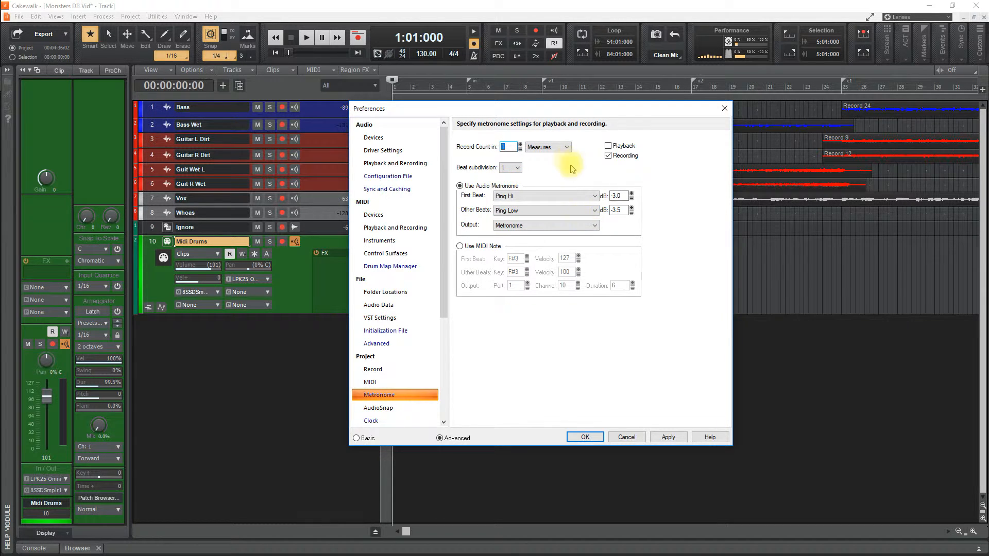
{"action": "left_click", "coordinate": [668, 437]}
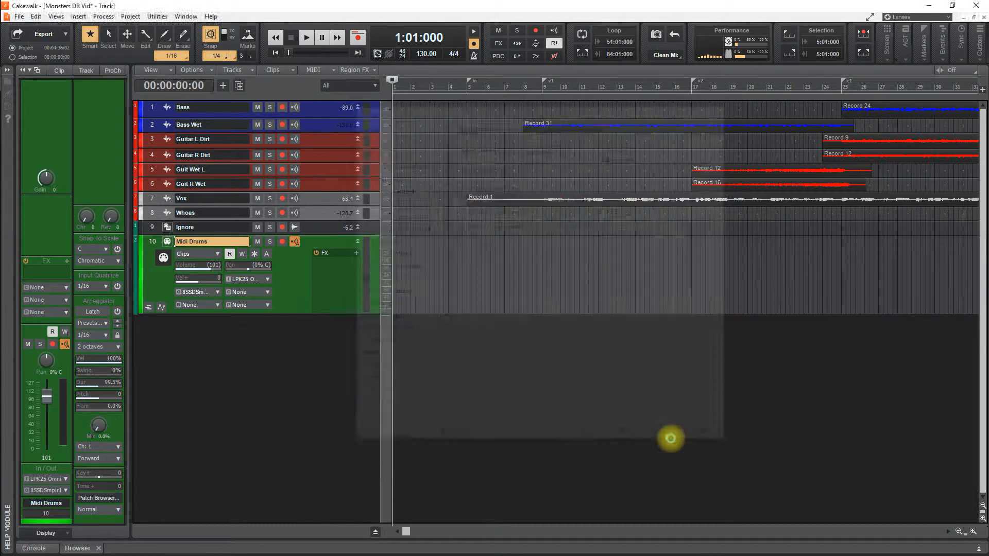
{"action": "left_click", "coordinate": [588, 438]}
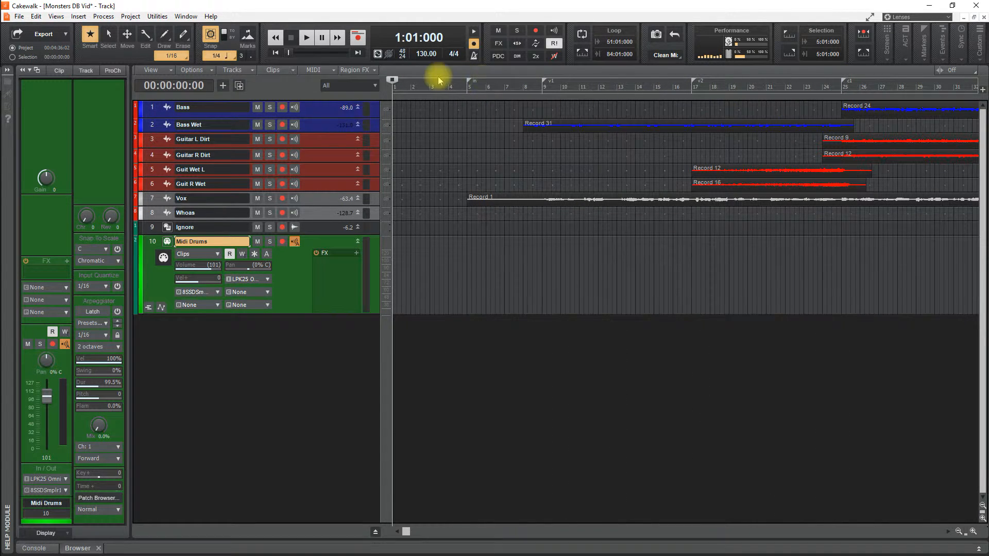
Step: Position the playhead at measures 7, 9, 40 and 41 on the timeline, and finally at measure 20
{"action": "left_click", "coordinate": [507, 91]}
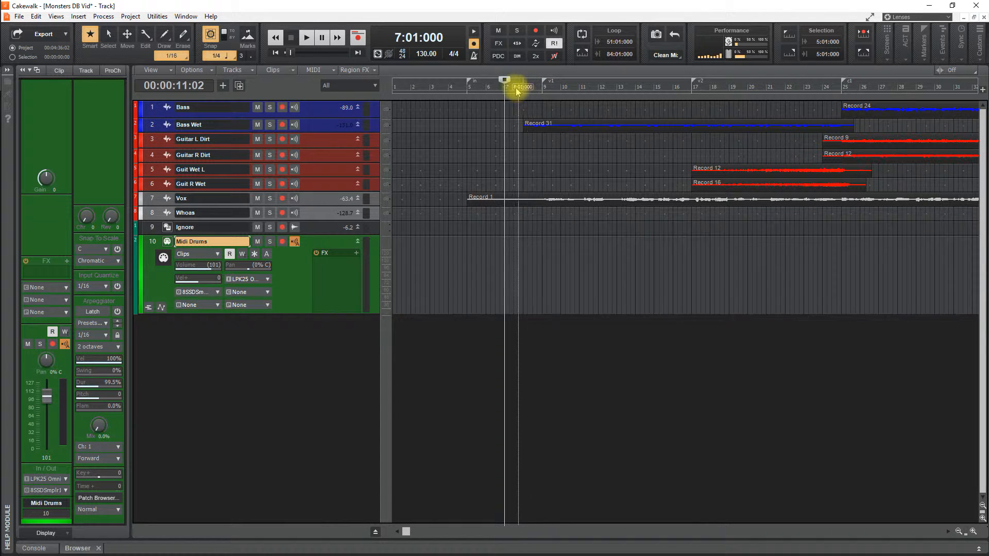
{"action": "left_click", "coordinate": [542, 92]}
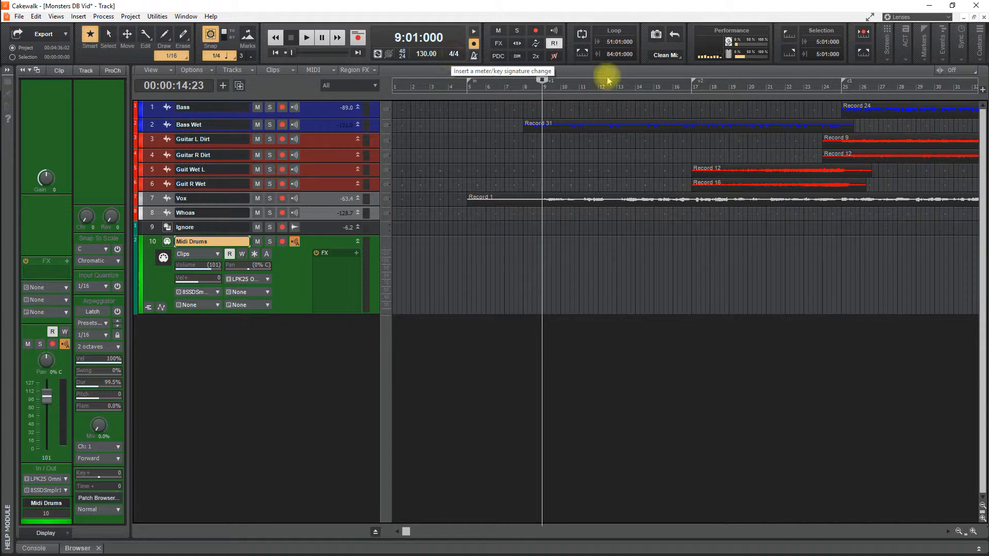
{"action": "left_click_drag", "start_coordinate": [941, 81], "coordinate": [616, 106]}
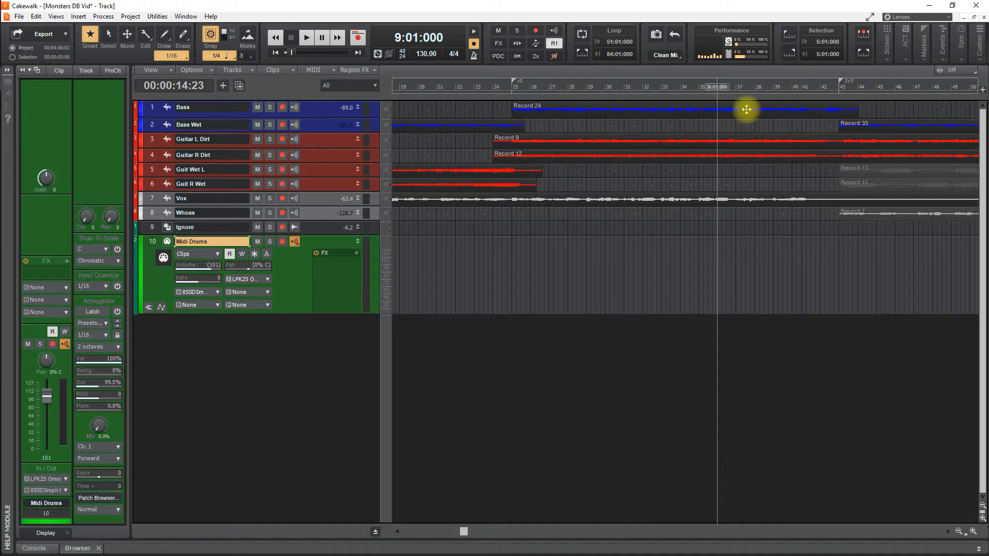
{"action": "left_click", "coordinate": [793, 89]}
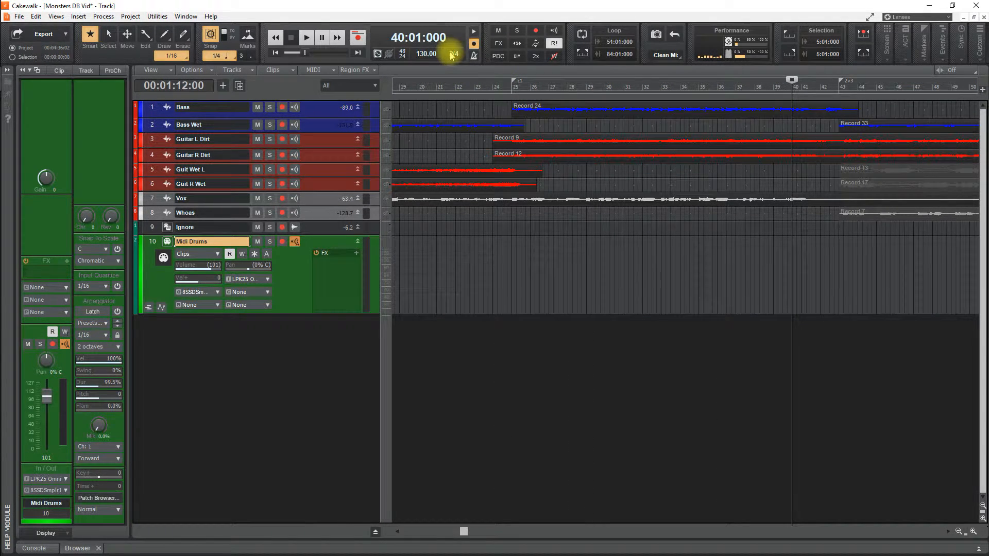
{"action": "left_click", "coordinate": [802, 87]}
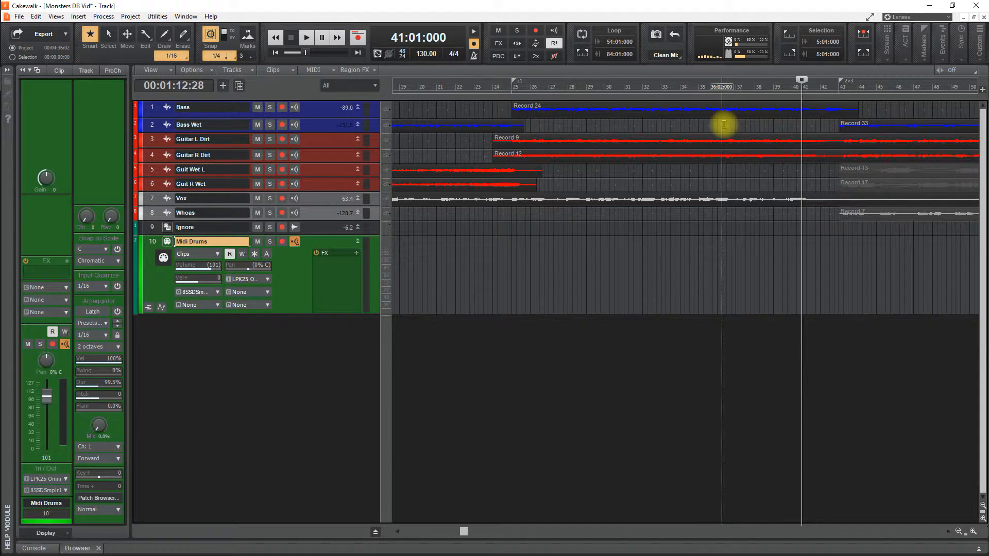
{"action": "left_click", "coordinate": [455, 89]}
{"action": "left_click", "coordinate": [416, 86]}
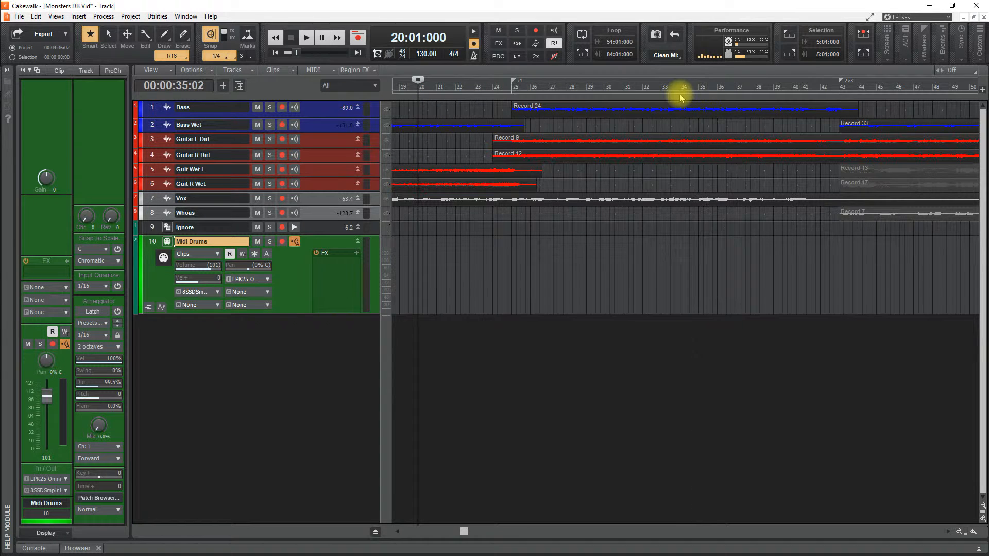
Step: Position the playhead at measures 33 and 25 on the timeline, and return it to the start of the project
{"action": "left_click", "coordinate": [674, 89]}
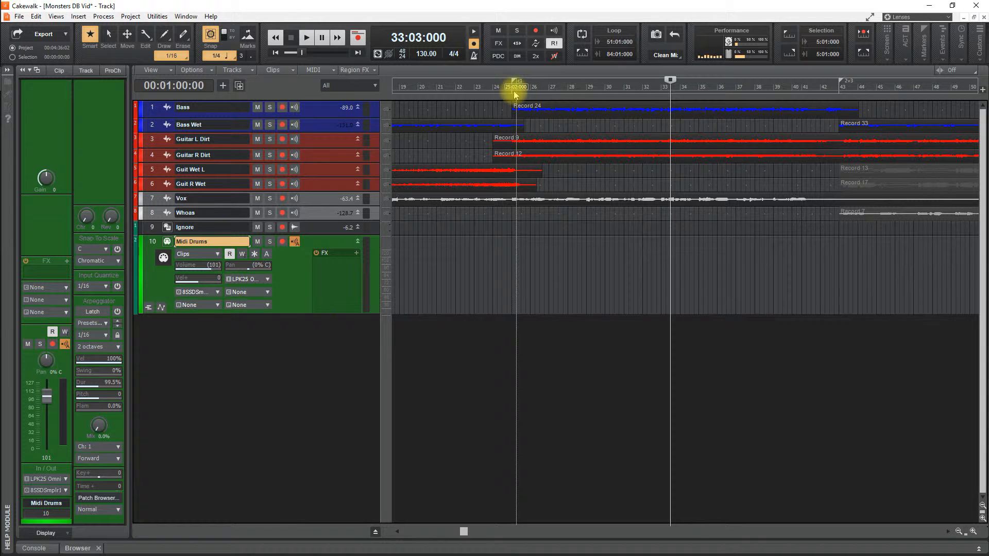
{"action": "left_click", "coordinate": [513, 91]}
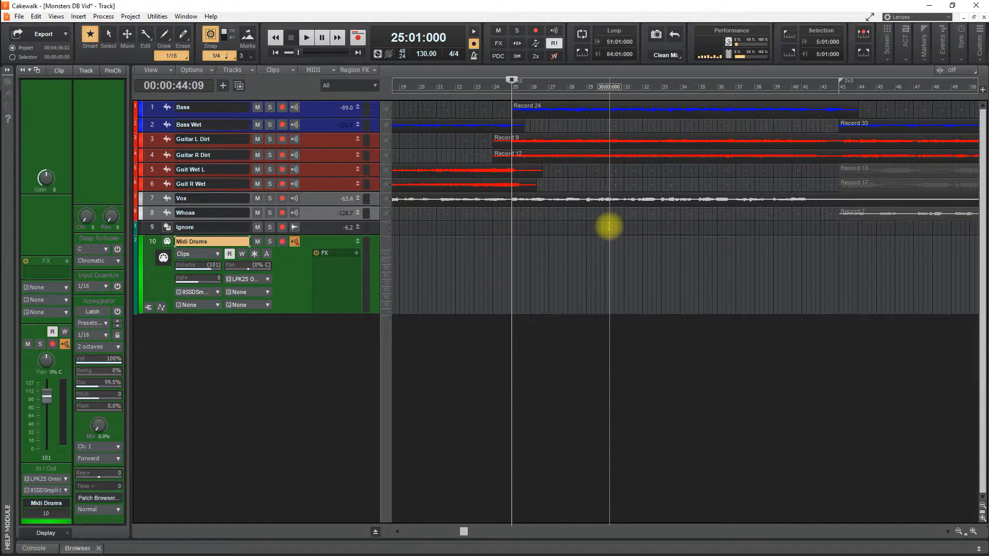
{"action": "left_click", "coordinate": [277, 54]}
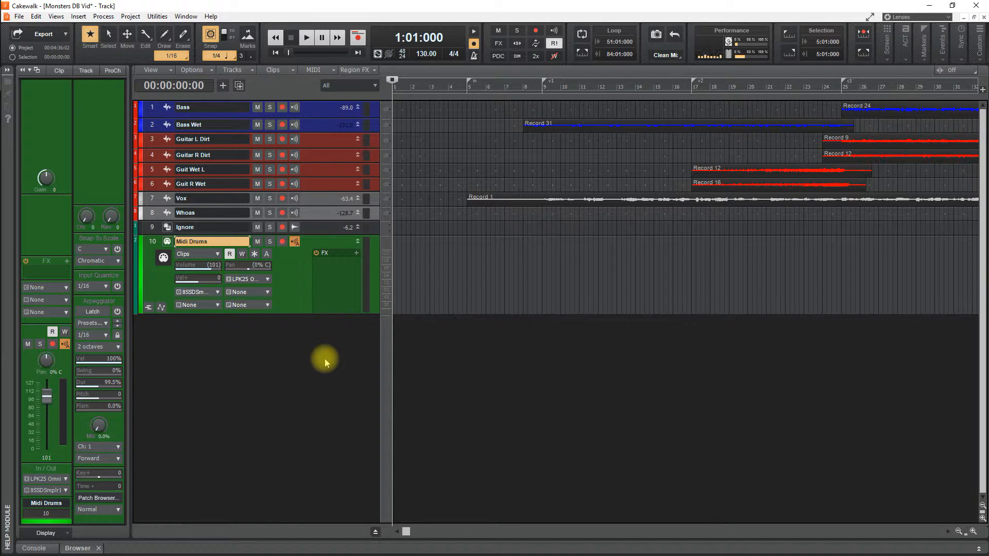
Step: Toggle the docked Browser beneath the tracks until it is shown, enlarge it, and shrink it so the Midi Drums track fits above
{"action": "key", "text": "d"}
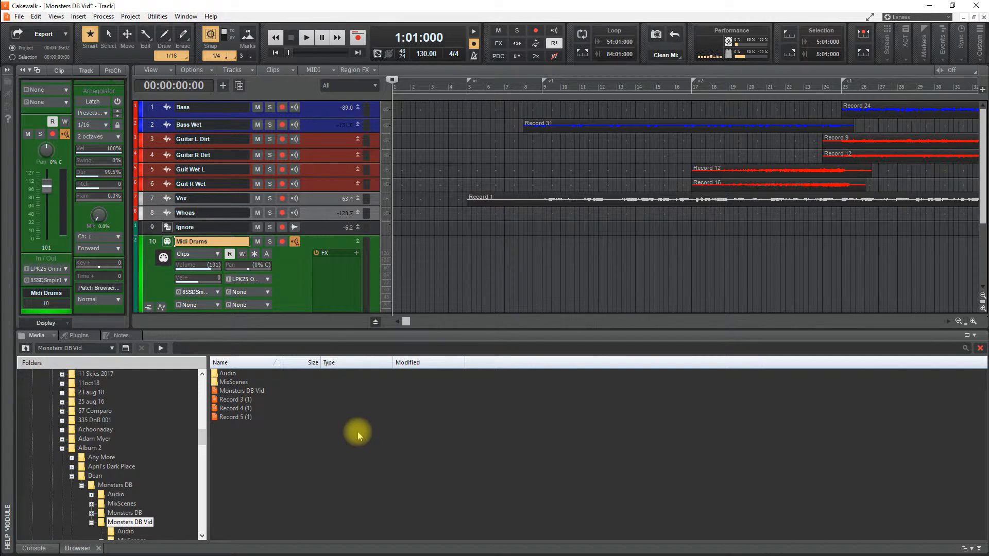
{"action": "key", "text": "d"}
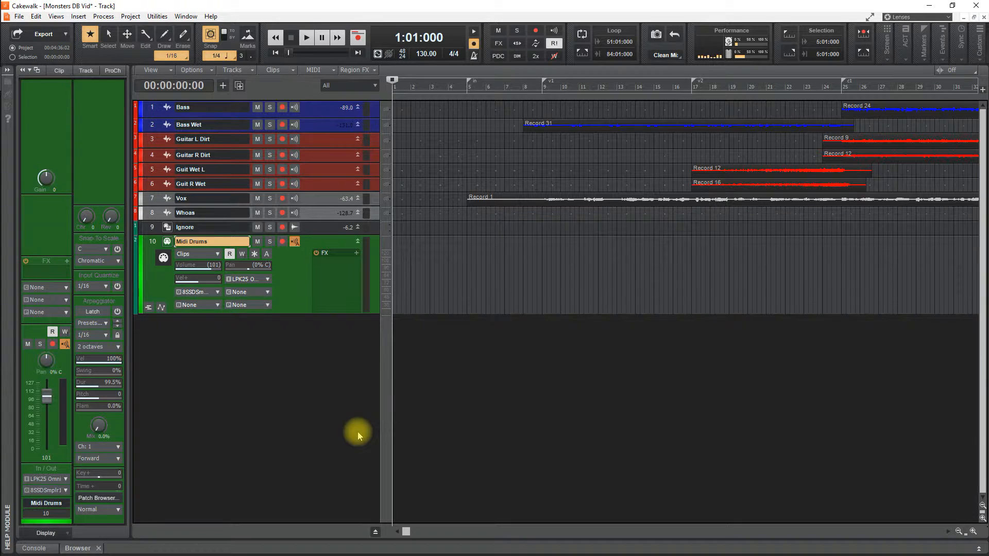
{"action": "key", "text": "d"}
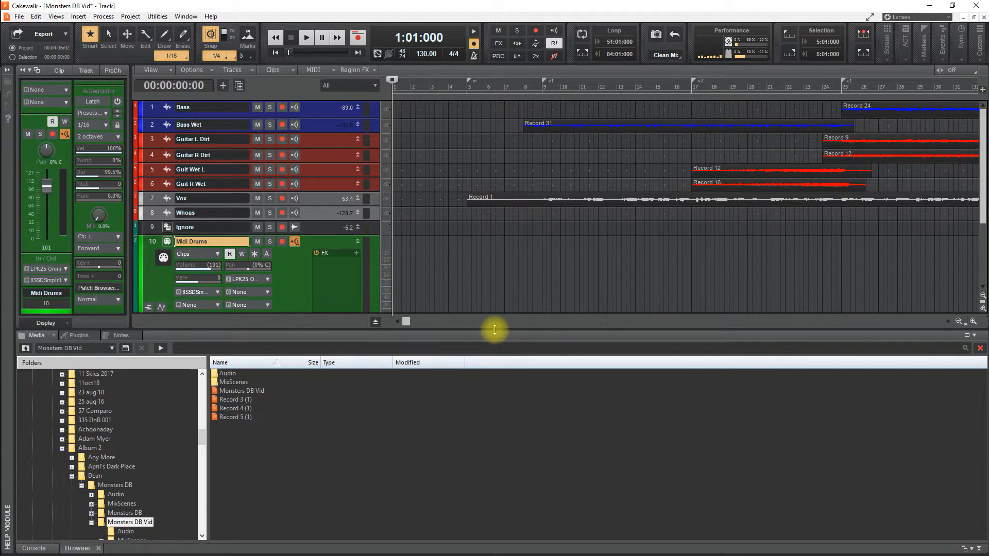
{"action": "left_click_drag", "start_coordinate": [497, 328], "coordinate": [497, 285]}
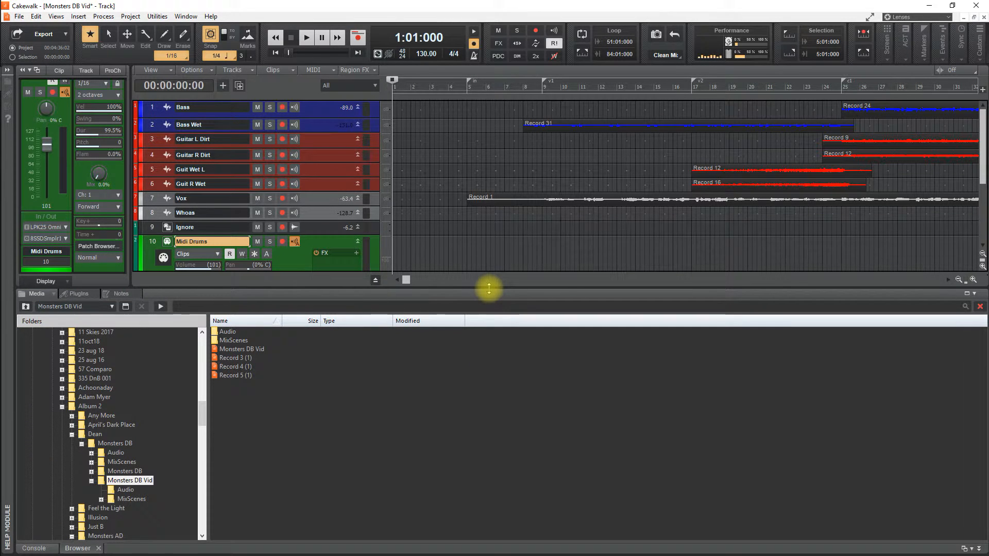
{"action": "left_click_drag", "start_coordinate": [489, 288], "coordinate": [490, 331]}
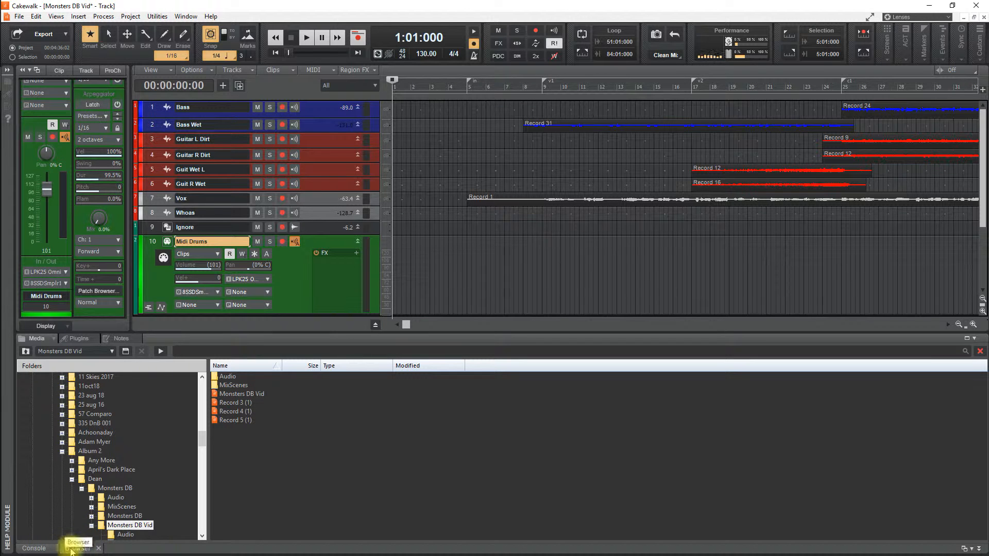
Step: Switch the dock to the Console, look over the mixer strips, and lower the Bass track's volume fader to -8.5
{"action": "left_click", "coordinate": [33, 548]}
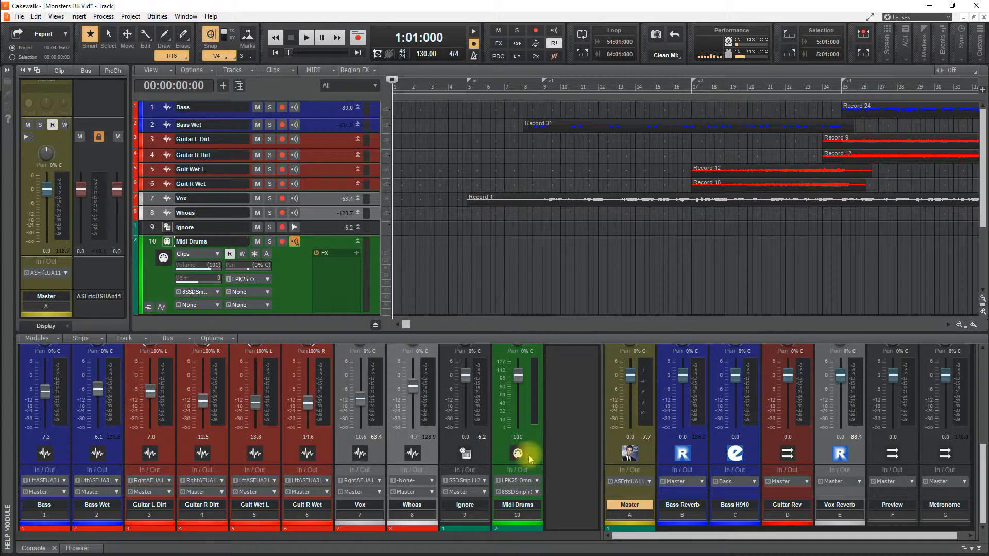
{"action": "scroll", "coordinate": [576, 460], "scroll_direction": "up", "scroll_amount": 5}
{"action": "scroll", "coordinate": [578, 460], "scroll_direction": "down", "scroll_amount": 5}
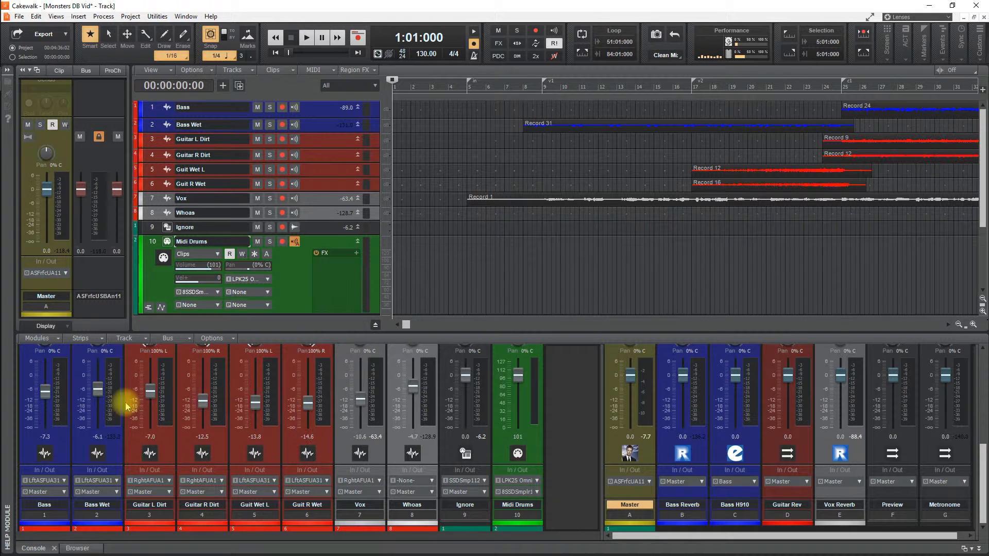
{"action": "left_click_drag", "start_coordinate": [44, 391], "coordinate": [44, 394]}
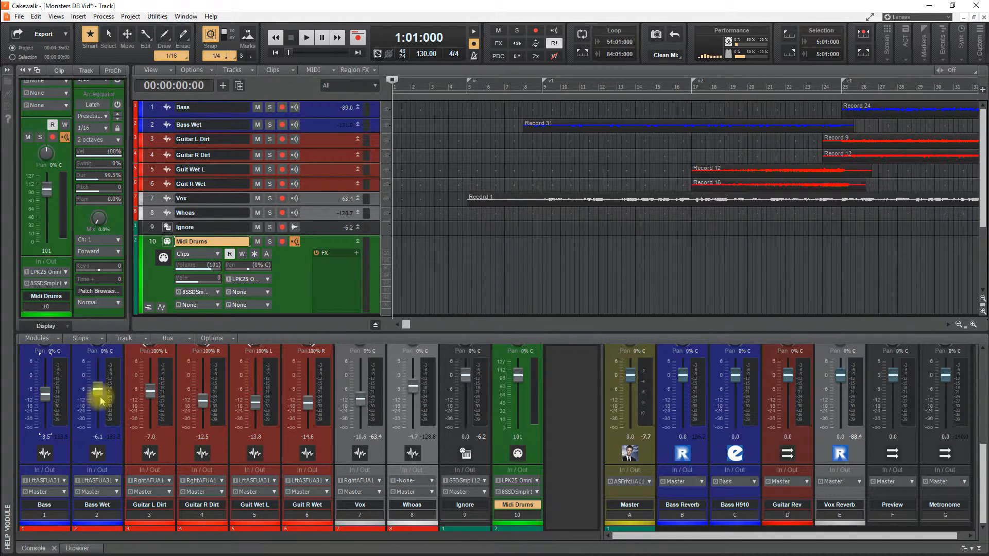
Step: Browse the Project Audio Folder in the media browser, return to the Monsters DB Vid folder, and look through the folder tree
{"action": "left_click", "coordinate": [76, 548]}
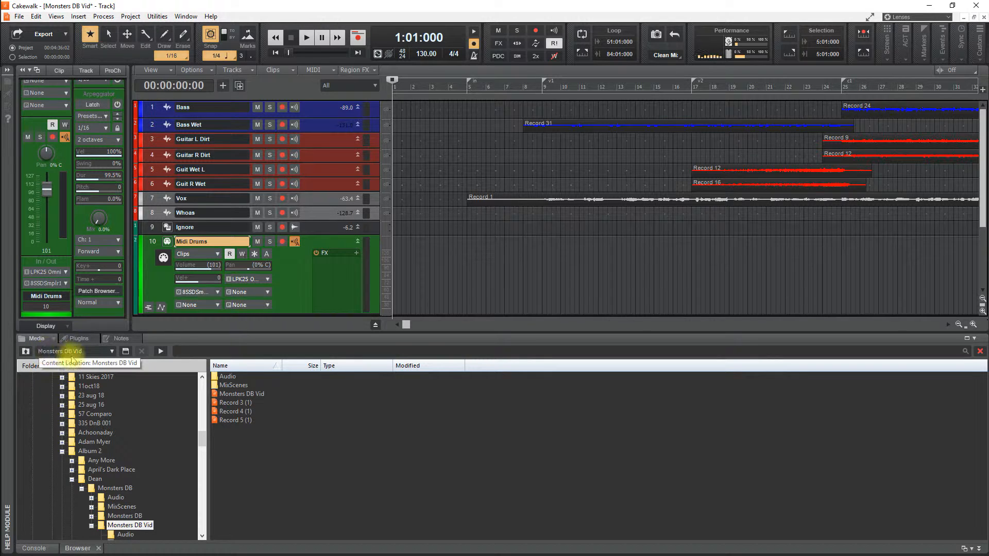
{"action": "left_click", "coordinate": [104, 353]}
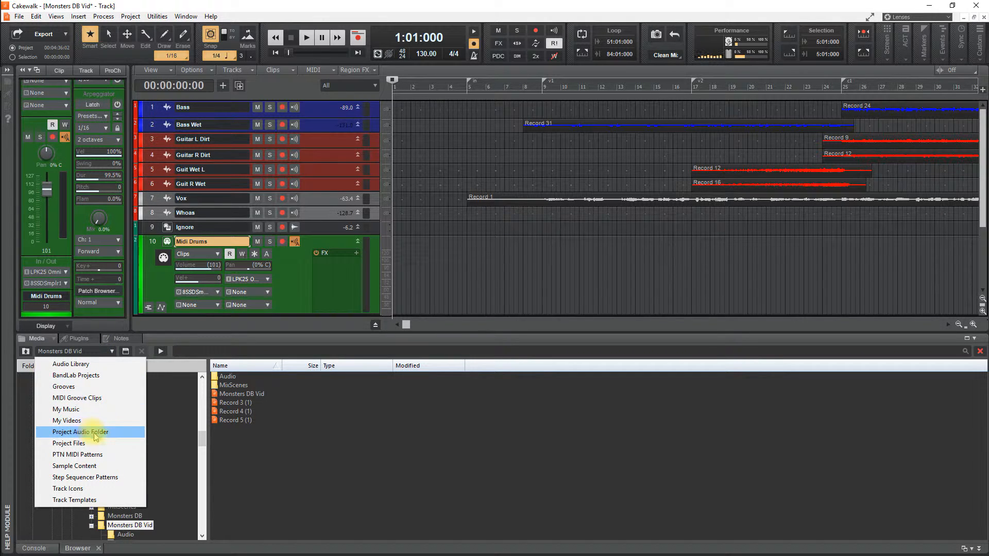
{"action": "left_click", "coordinate": [95, 436]}
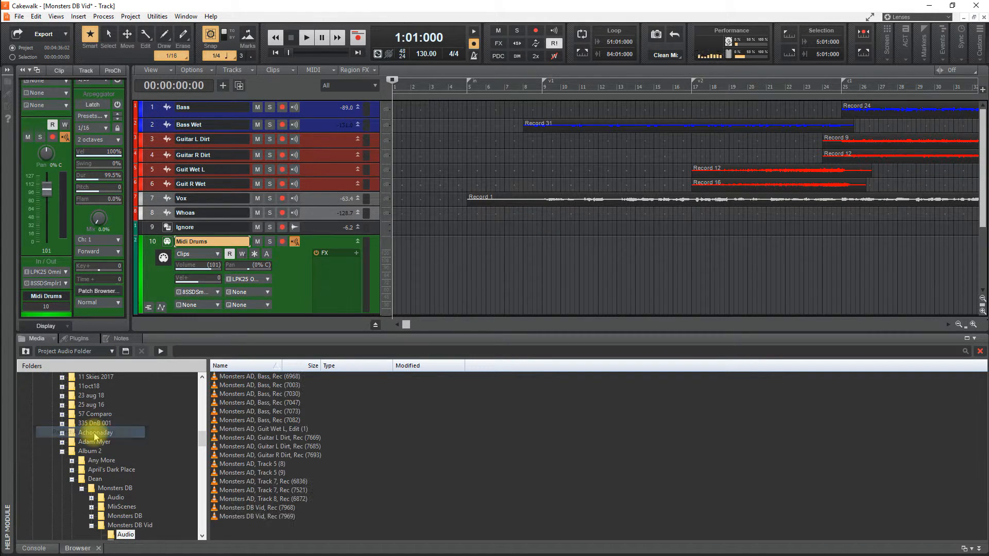
{"action": "left_click", "coordinate": [24, 352]}
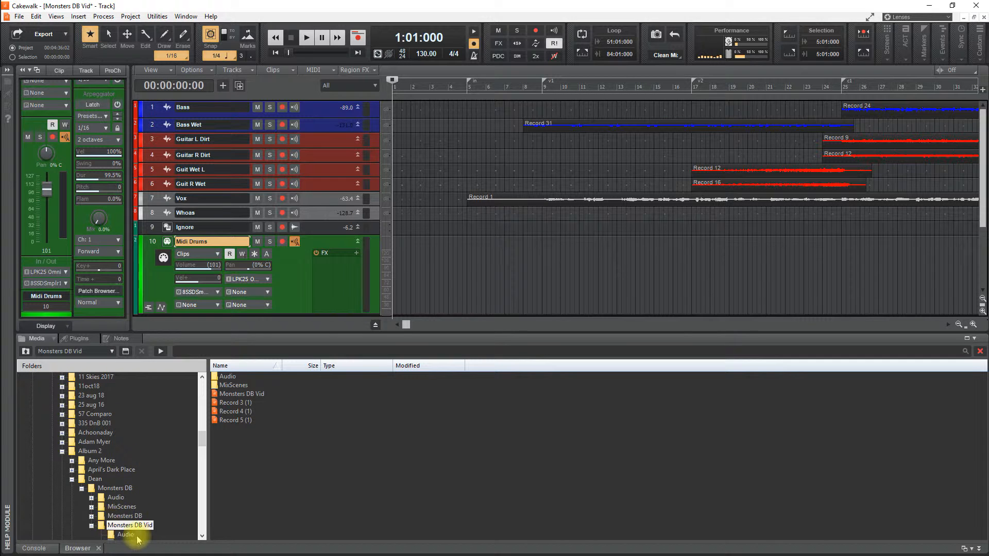
{"action": "scroll", "coordinate": [135, 487], "scroll_direction": "up", "scroll_amount": 10}
{"action": "scroll", "coordinate": [135, 486], "scroll_direction": "down", "scroll_amount": 10}
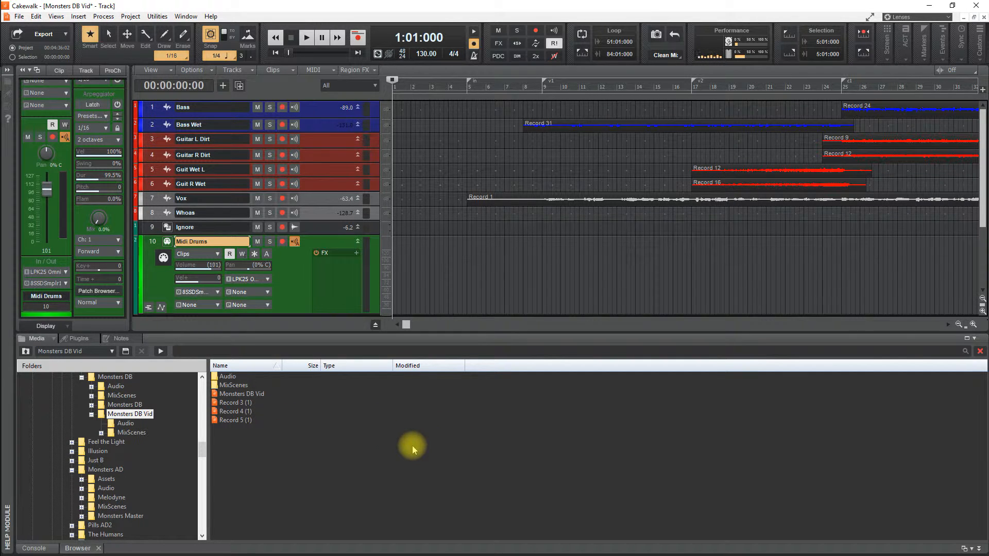
Step: Hide the docked Browser and slightly adjust the heights of the Midi Drums track and the tracks just above it
{"action": "key", "text": "d"}
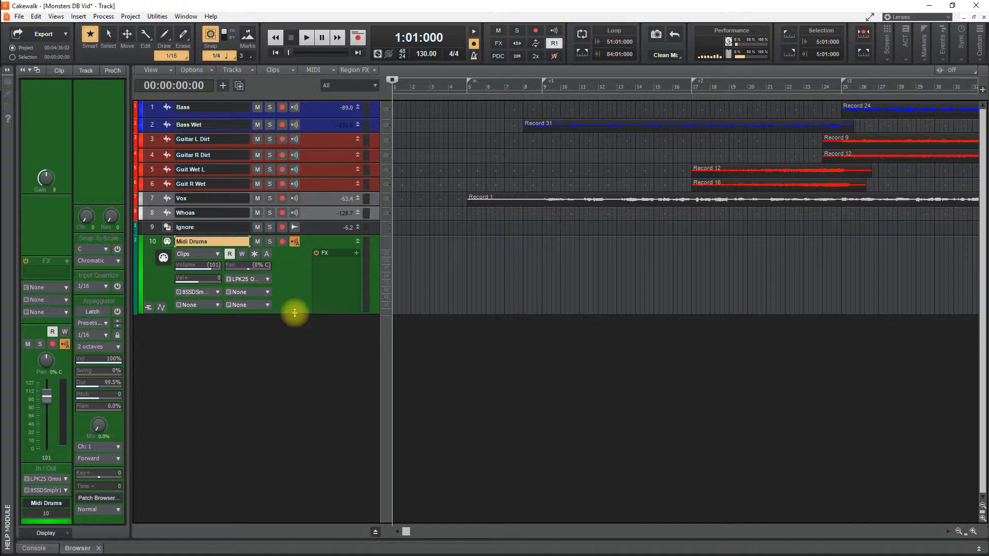
{"action": "mouse_move", "coordinate": [295, 312]}
{"action": "left_mouse_down"}
{"action": "mouse_move", "coordinate": [283, 369]}
{"action": "mouse_move", "coordinate": [289, 287]}
{"action": "mouse_move", "coordinate": [293, 371]}
{"action": "mouse_move", "coordinate": [294, 316]}
{"action": "left_mouse_up"}
{"action": "mouse_move", "coordinate": [316, 221]}
{"action": "left_mouse_down"}
{"action": "mouse_move", "coordinate": [316, 364]}
{"action": "mouse_move", "coordinate": [327, 223]}
{"action": "left_mouse_up"}
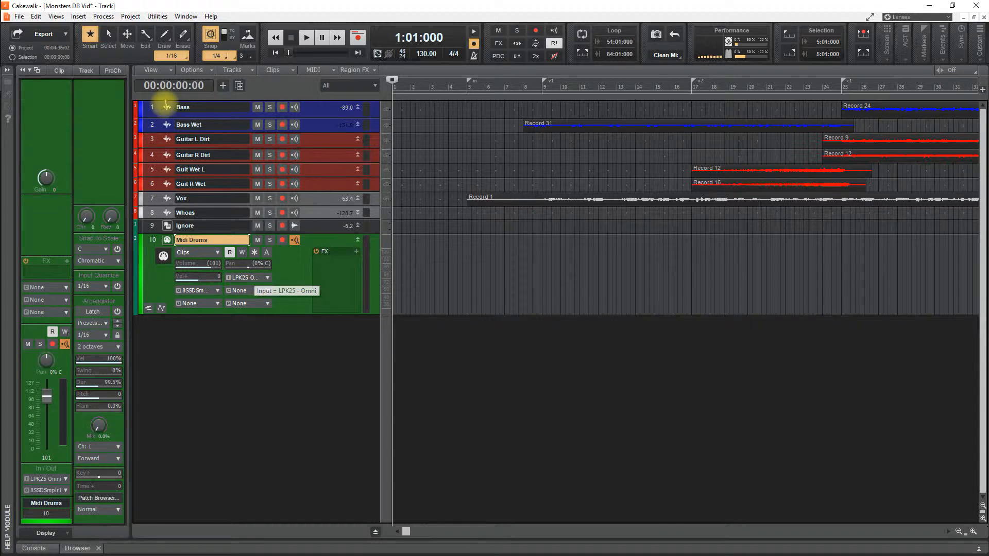
Step: Enable LPK25 as a MIDI input in the MIDI device preferences and apply the setting
{"action": "left_click", "coordinate": [36, 17]}
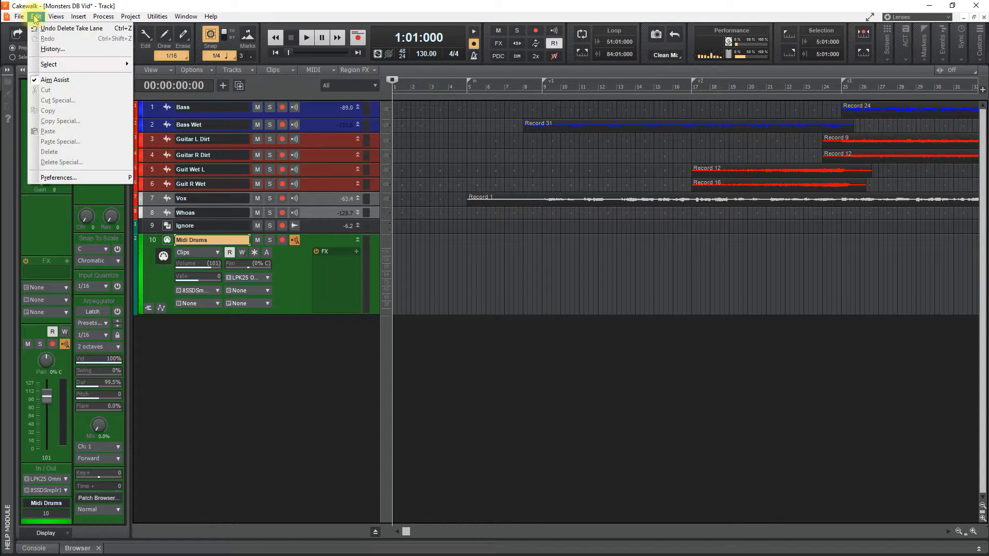
{"action": "left_click", "coordinate": [74, 178]}
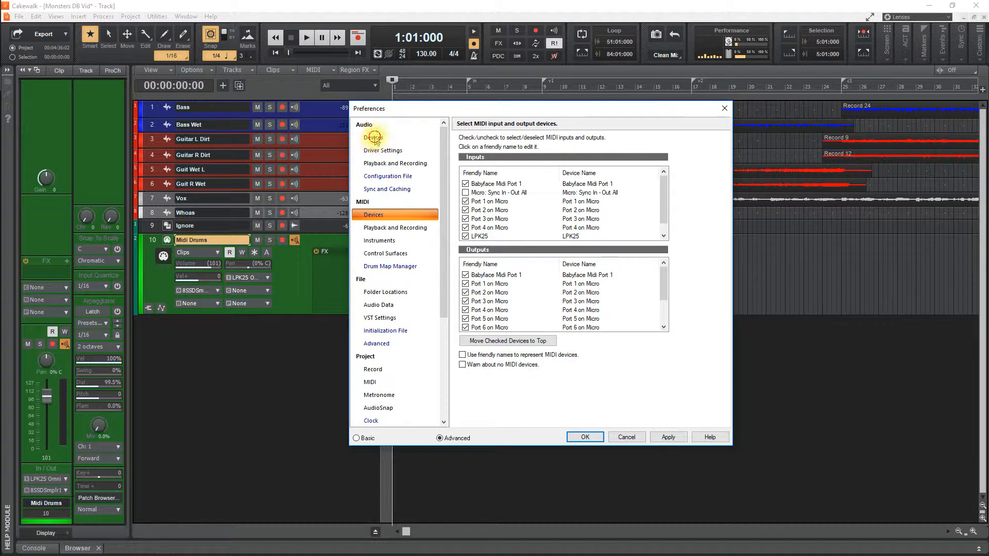
{"action": "left_click", "coordinate": [373, 137]}
{"action": "left_click", "coordinate": [373, 215]}
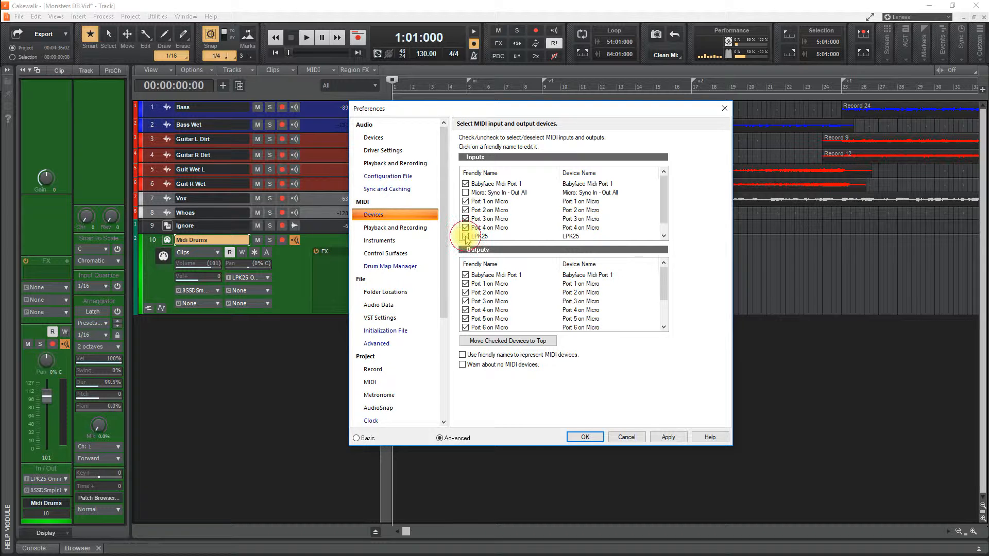
{"action": "left_click", "coordinate": [466, 237]}
{"action": "left_click", "coordinate": [669, 438]}
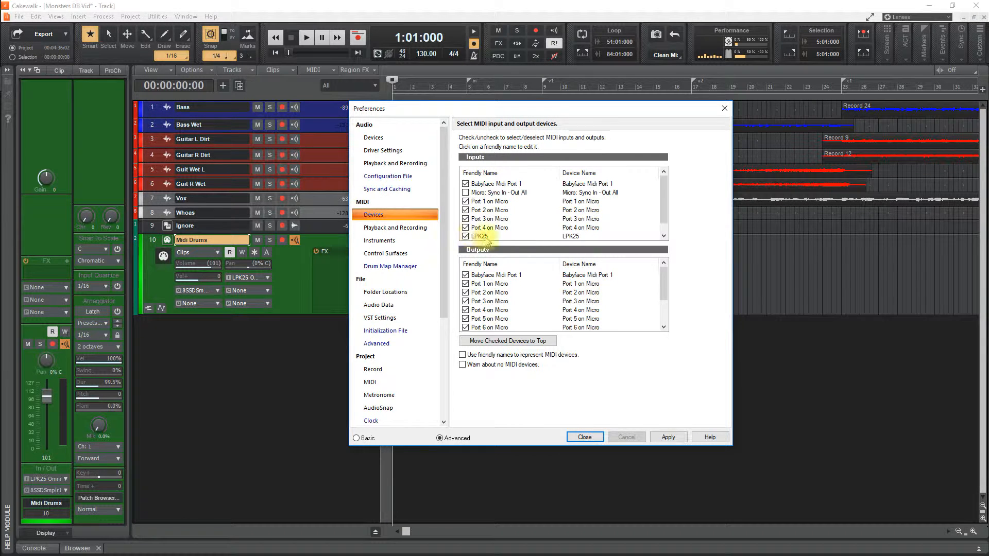
Step: Review the list of MIDI output devices down to LPK25, apply the device settings, and close the preferences
{"action": "scroll", "coordinate": [476, 314], "scroll_direction": "down", "scroll_amount": 2}
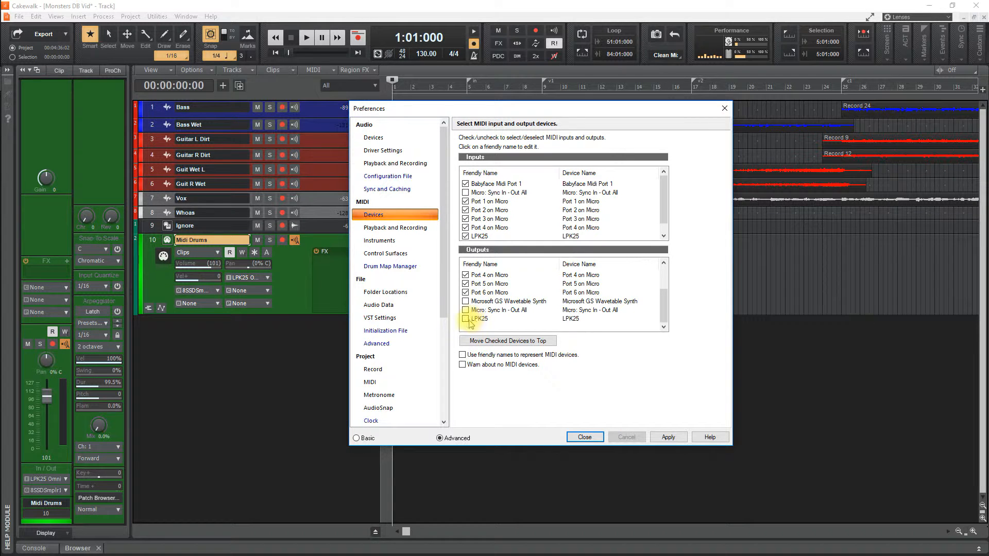
{"action": "scroll", "coordinate": [518, 304], "scroll_direction": "up", "scroll_amount": 2}
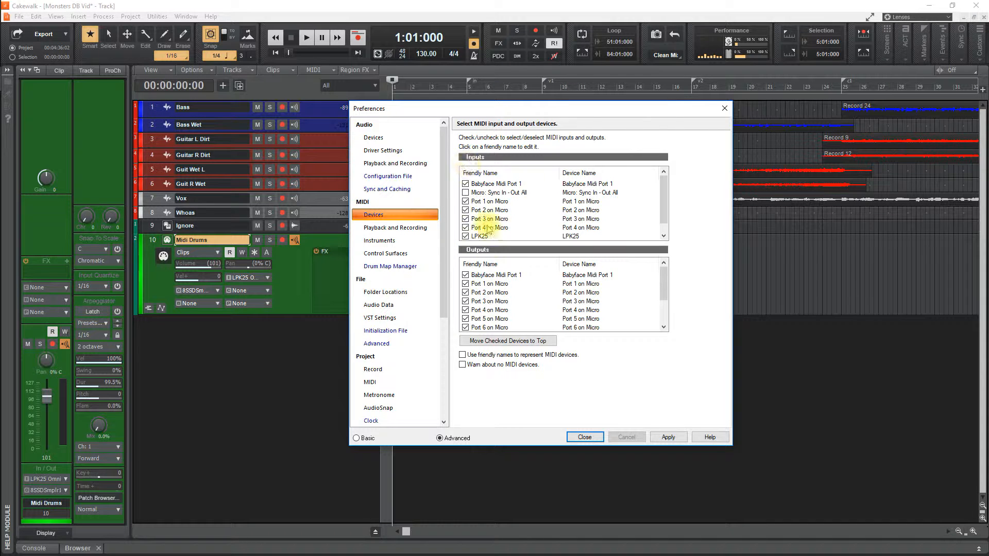
{"action": "left_click", "coordinate": [669, 437]}
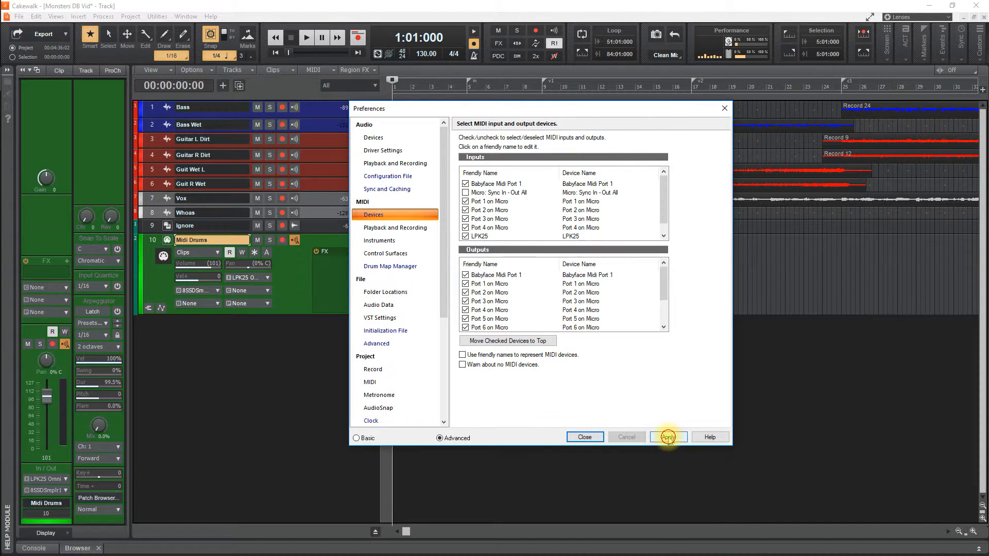
{"action": "left_click", "coordinate": [585, 437]}
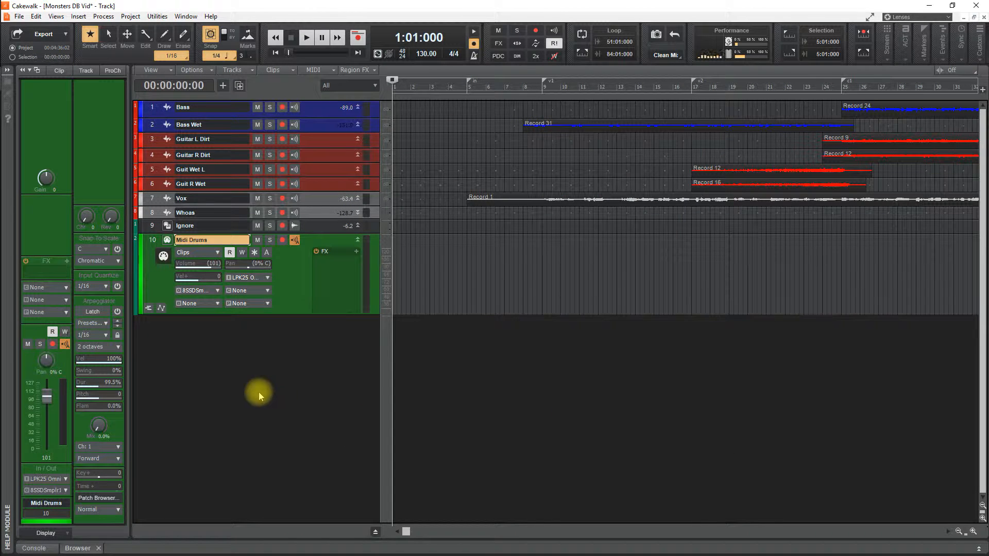
Step: Review the Midi Drums track's routing choices, including LPK25 MIDI Omni as its input and SSDSampler 1 as its output
{"action": "left_click", "coordinate": [253, 281]}
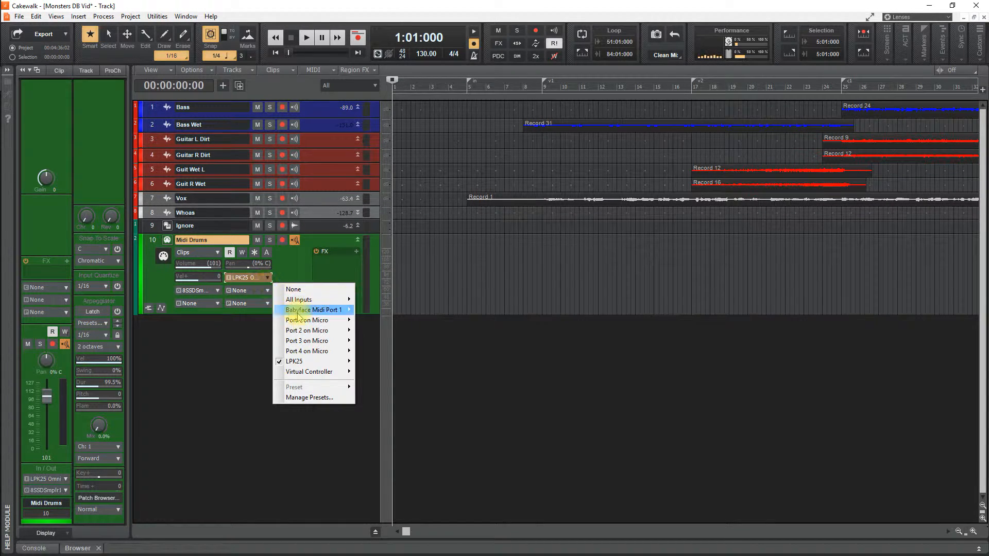
{"action": "mouse_move", "coordinate": [312, 363]}
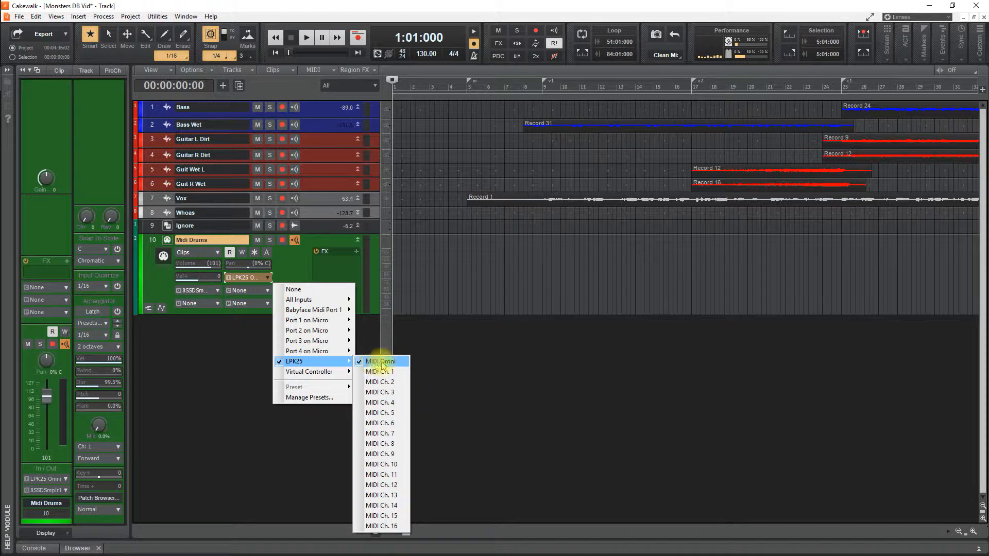
{"action": "left_click", "coordinate": [200, 292]}
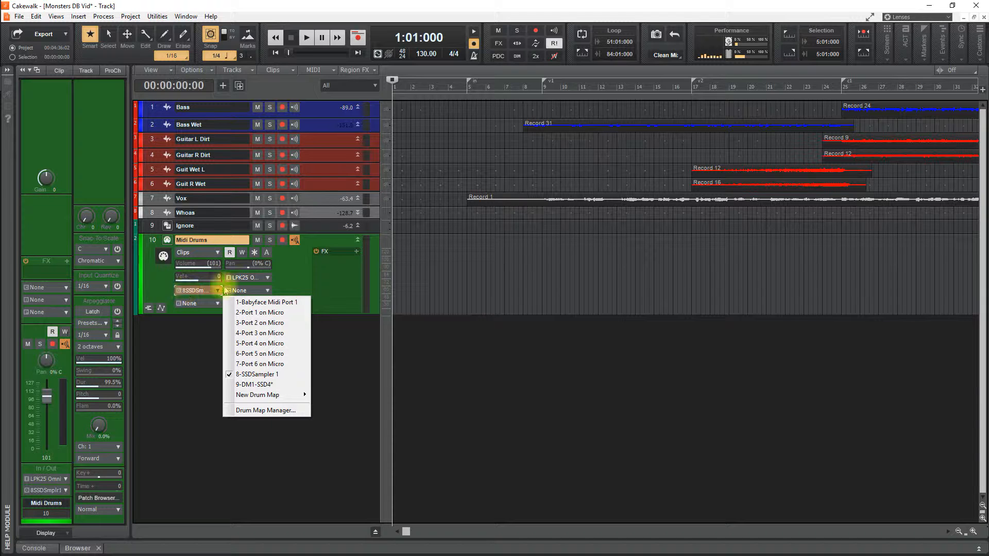
{"action": "left_click", "coordinate": [237, 279]}
{"action": "left_click", "coordinate": [246, 278]}
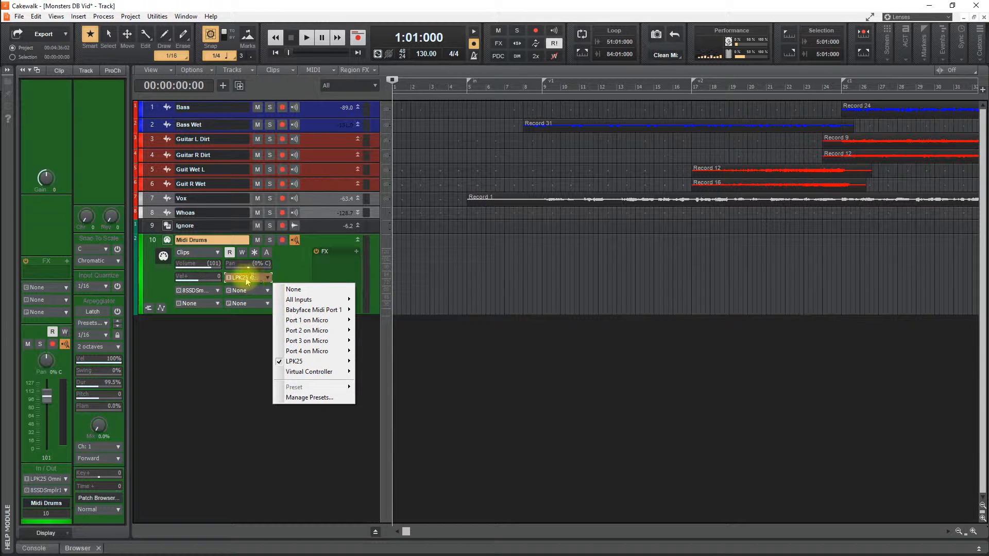
{"action": "left_click", "coordinate": [196, 291]}
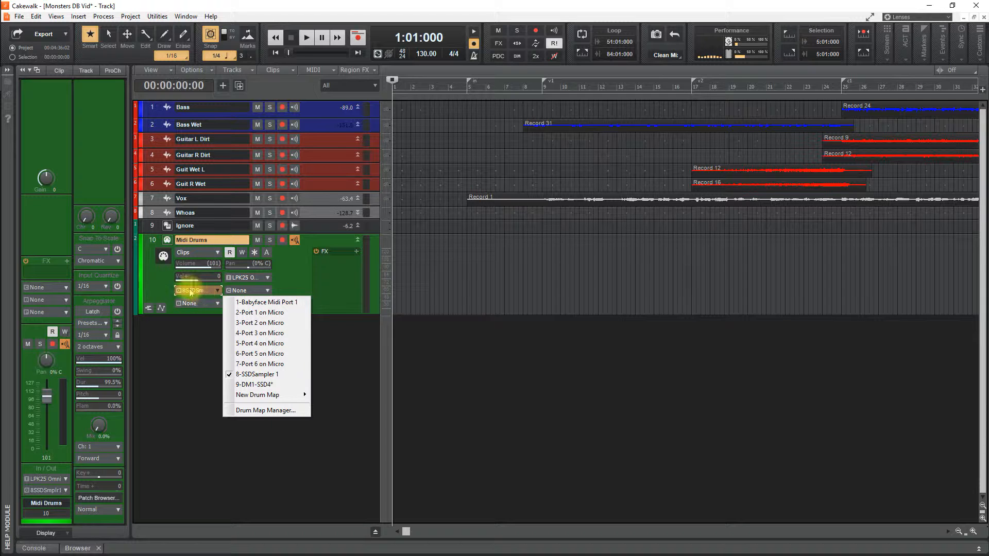
{"action": "left_click", "coordinate": [191, 291]}
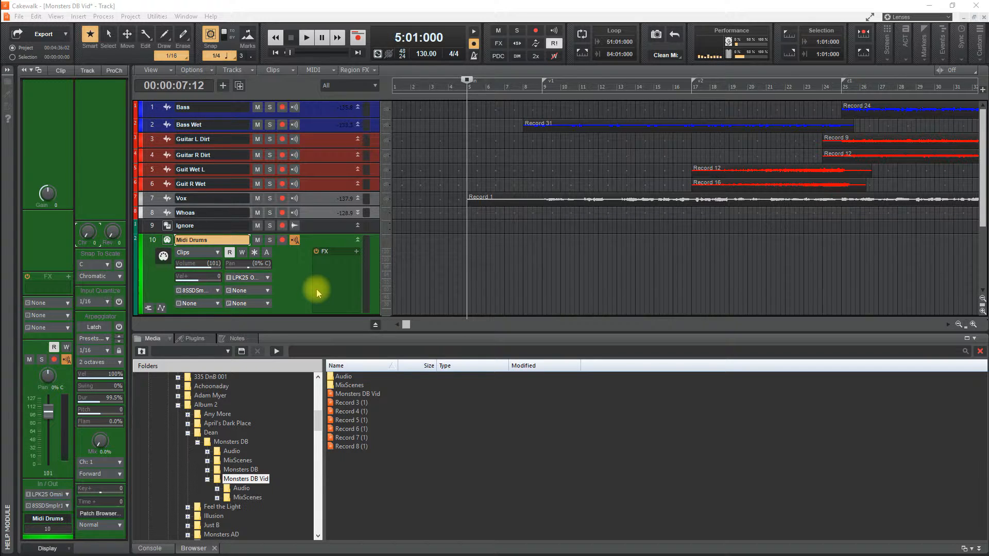
Step: Use Sound on Sound as the recording mode in the project's record preferences, apply it, and close the preferences
{"action": "right_click", "coordinate": [358, 39]}
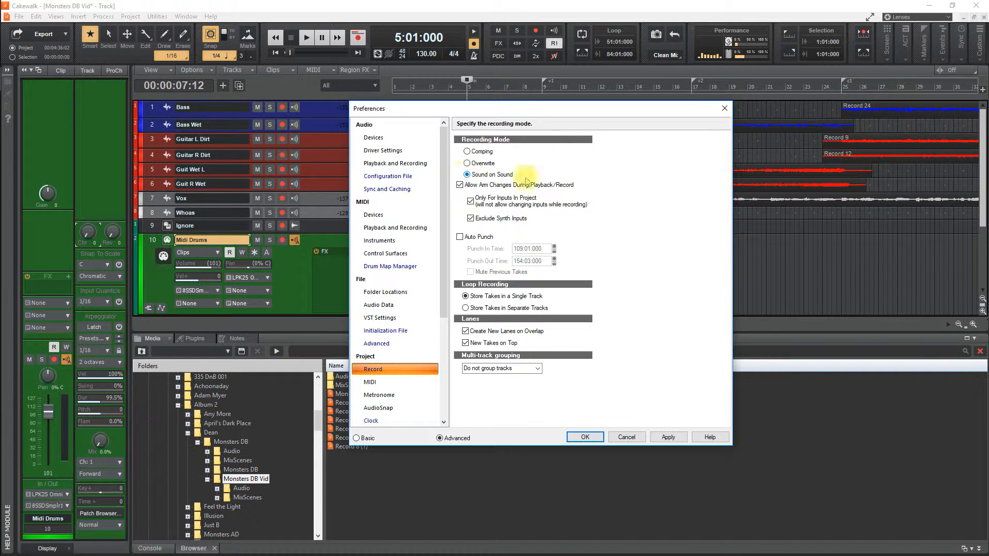
{"action": "left_click", "coordinate": [668, 436]}
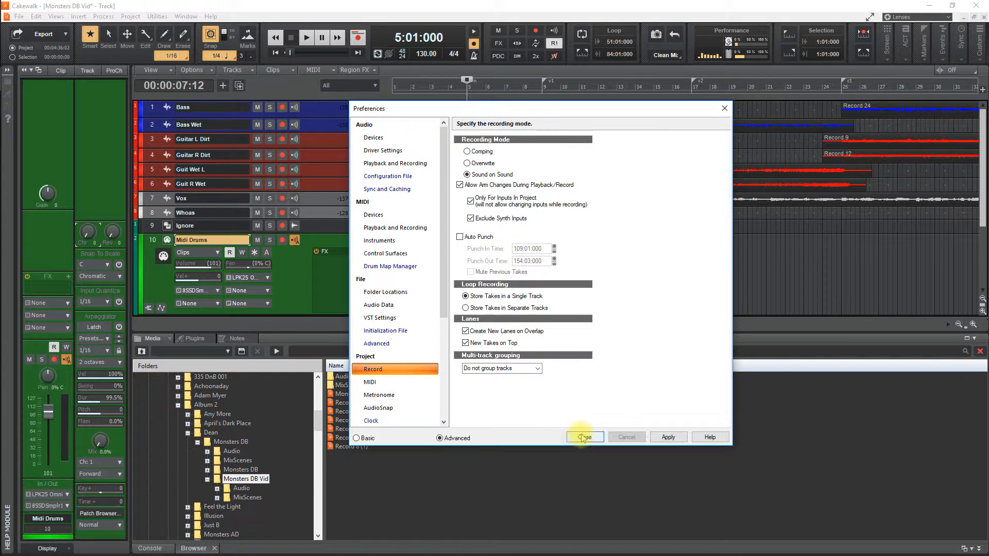
{"action": "left_click", "coordinate": [591, 436]}
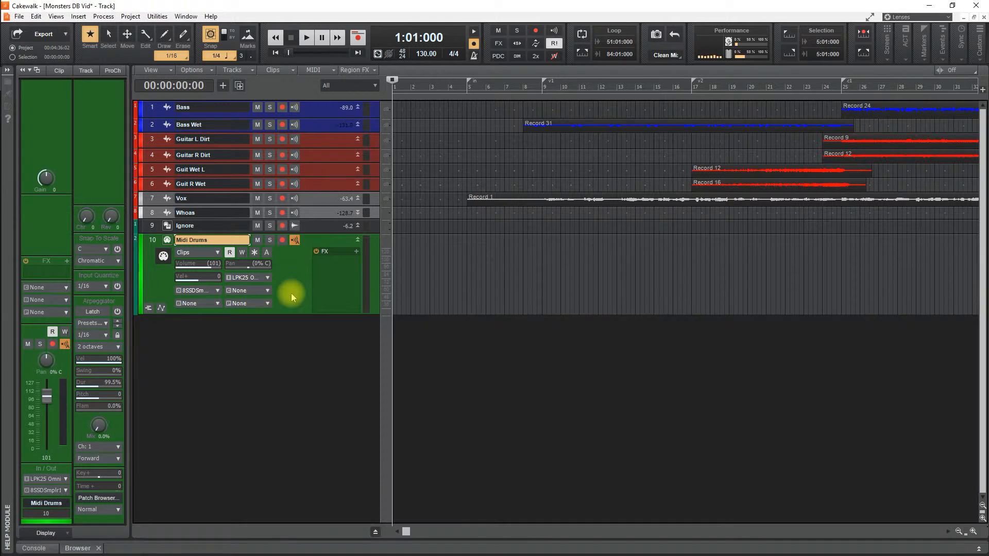
Step: Switch the On Stop, Rewind to Now Marker track view option off and back on
{"action": "left_click", "coordinate": [195, 73]}
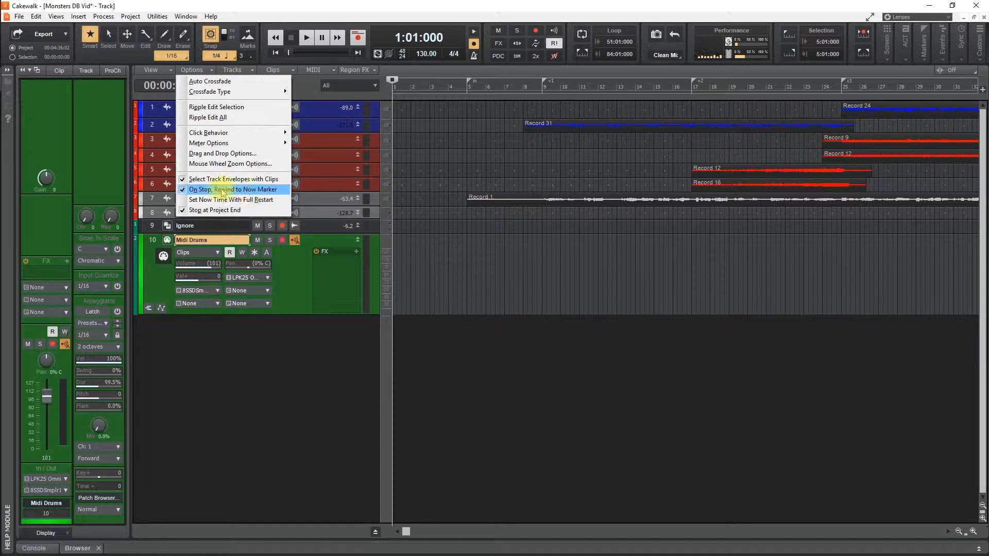
{"action": "left_click", "coordinate": [216, 190]}
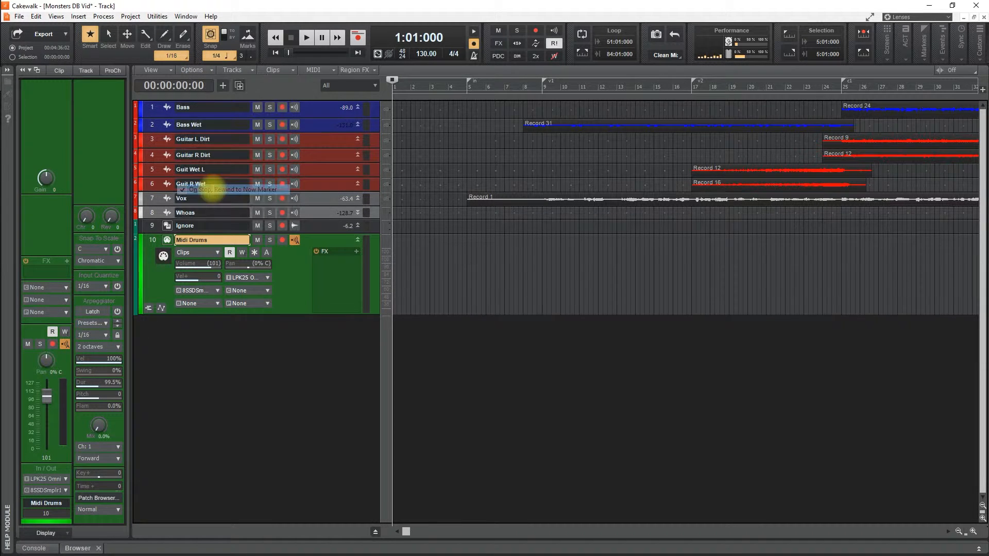
{"action": "left_click", "coordinate": [193, 71]}
{"action": "left_click", "coordinate": [210, 189]}
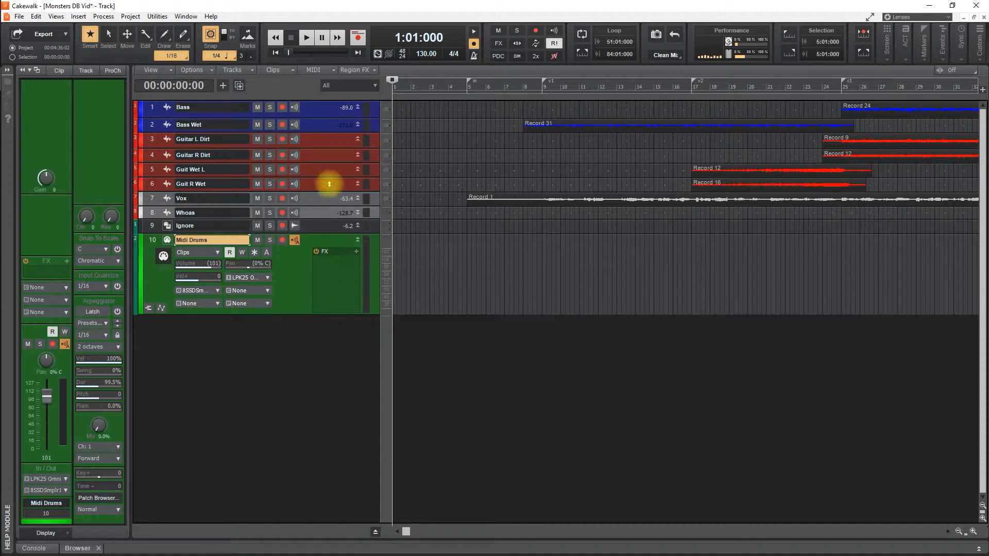
Step: Play the project briefly from measure 9 and stop to check the rewind to the now marker
{"action": "left_click", "coordinate": [542, 92]}
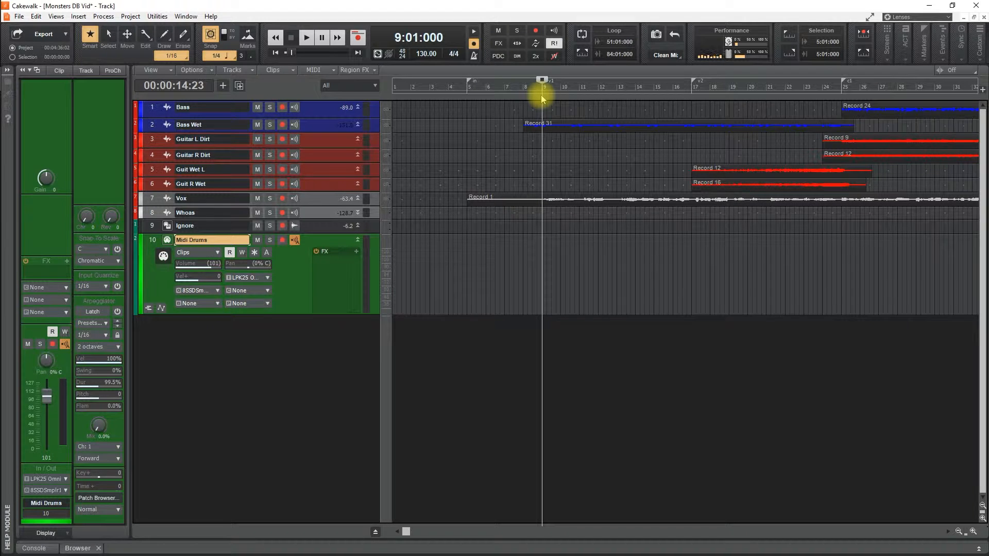
{"action": "key", "text": "space"}
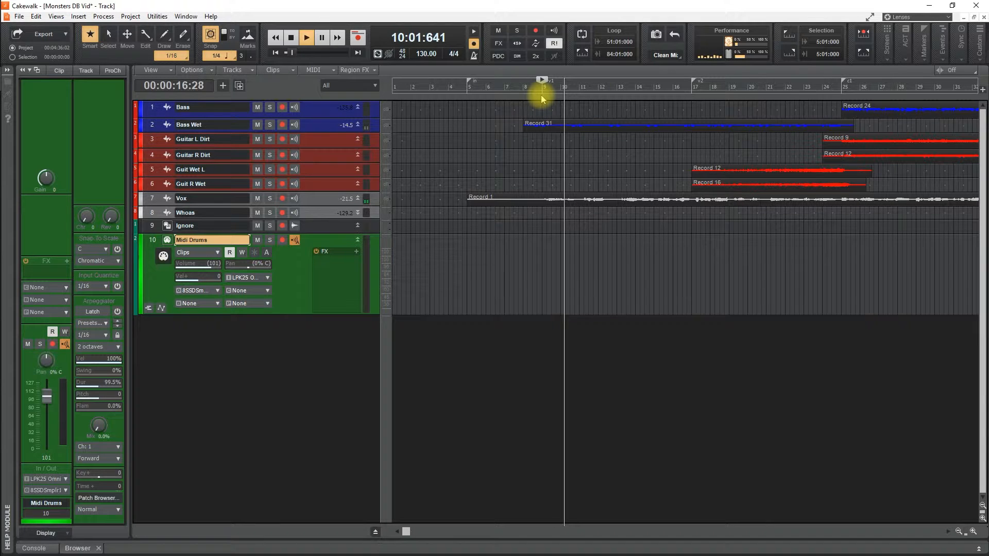
{"action": "key", "text": "space"}
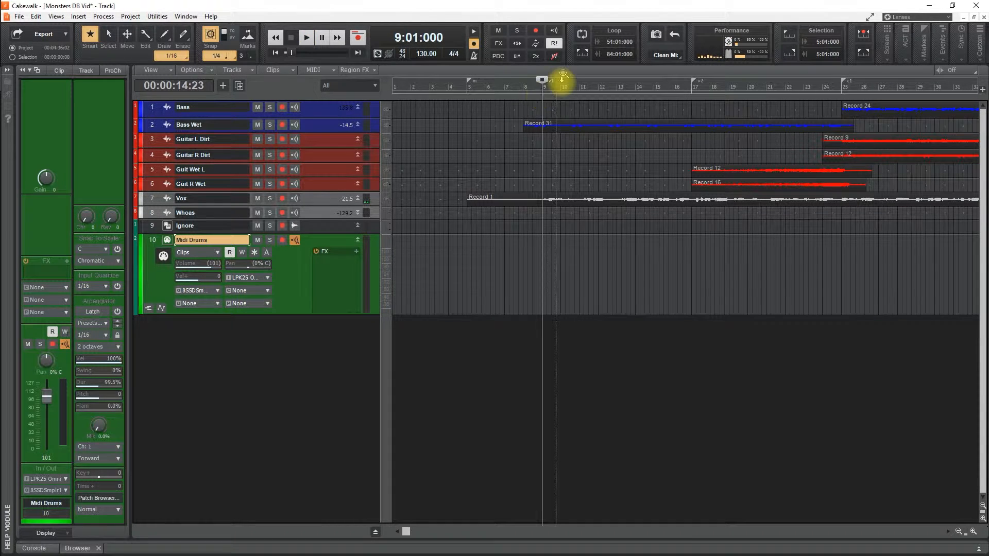
Step: Place the now marker at measure 5 and check the On Stop, Rewind to Now Marker option
{"action": "left_click", "coordinate": [466, 91]}
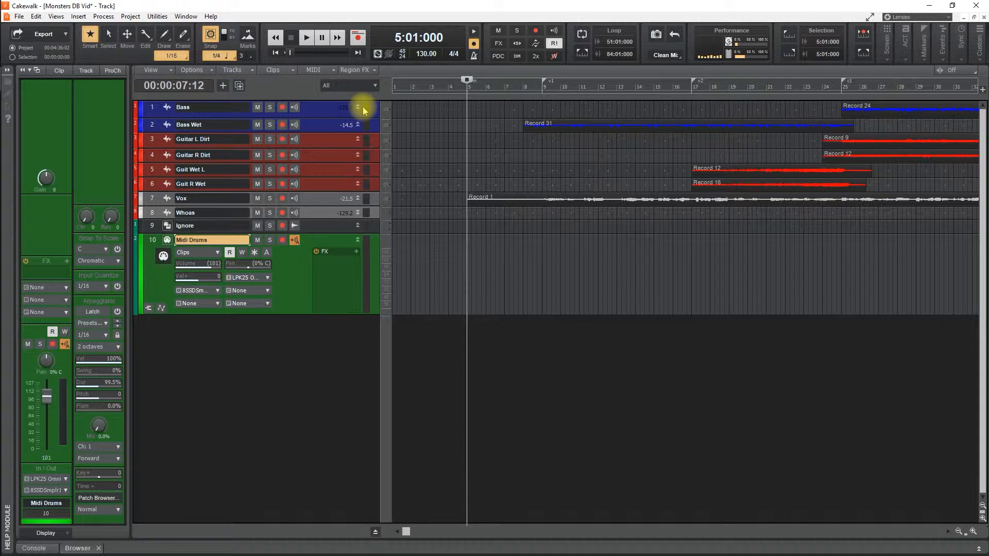
{"action": "left_click", "coordinate": [194, 71]}
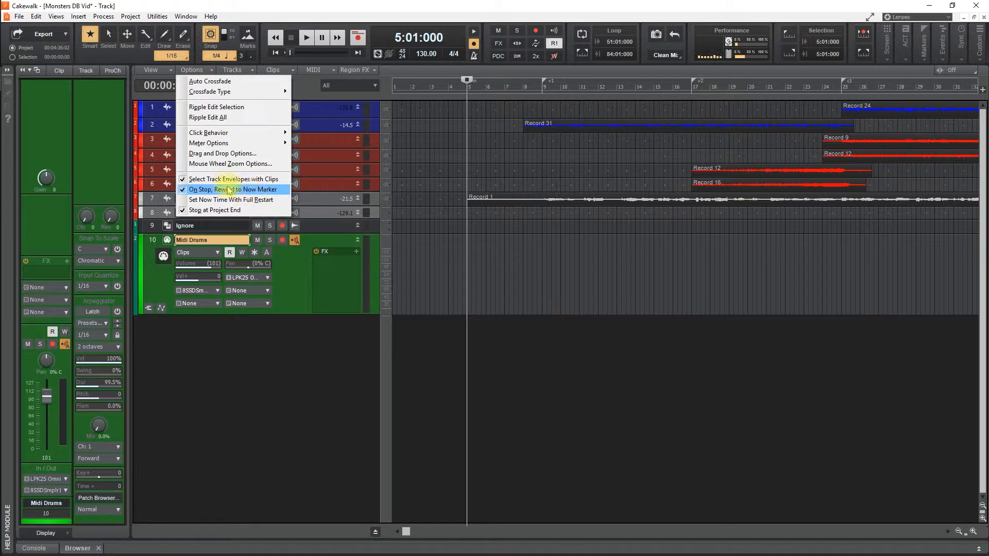
{"action": "left_click", "coordinate": [295, 304]}
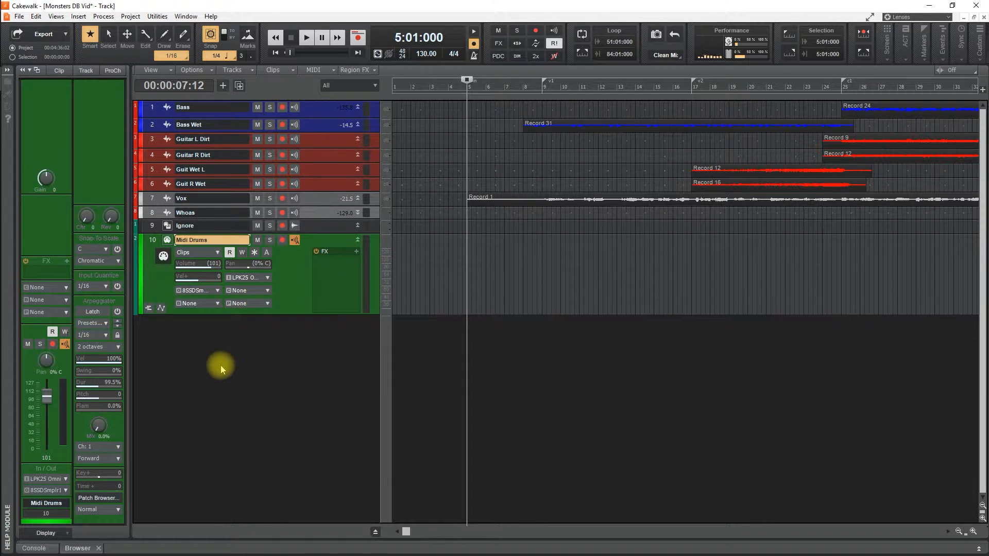
Step: Show the take lanes of the Midi Drums track and try lane T1's mute control
{"action": "left_click", "coordinate": [148, 309]}
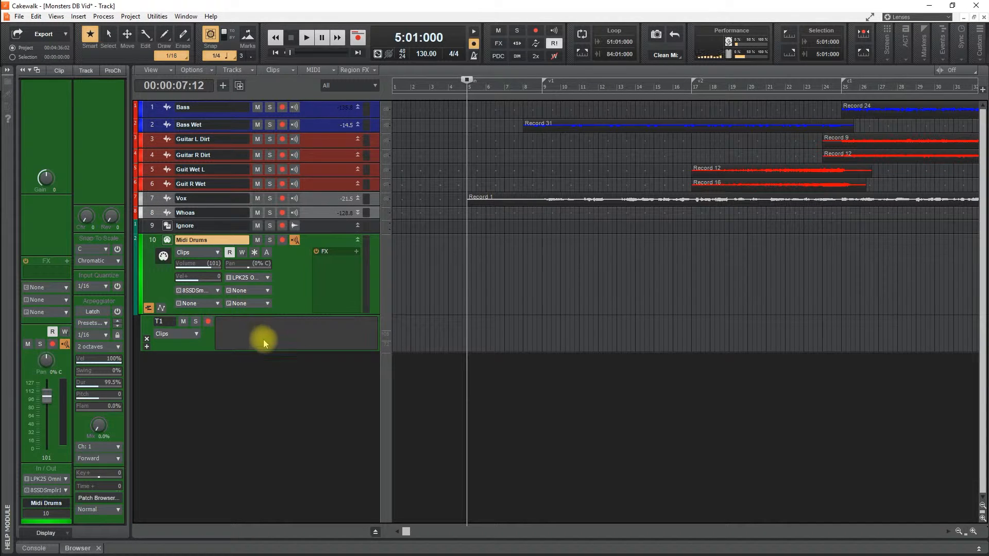
{"action": "mouse_move", "coordinate": [241, 352]}
{"action": "left_mouse_down"}
{"action": "mouse_move", "coordinate": [241, 370]}
{"action": "mouse_move", "coordinate": [241, 353]}
{"action": "left_mouse_up"}
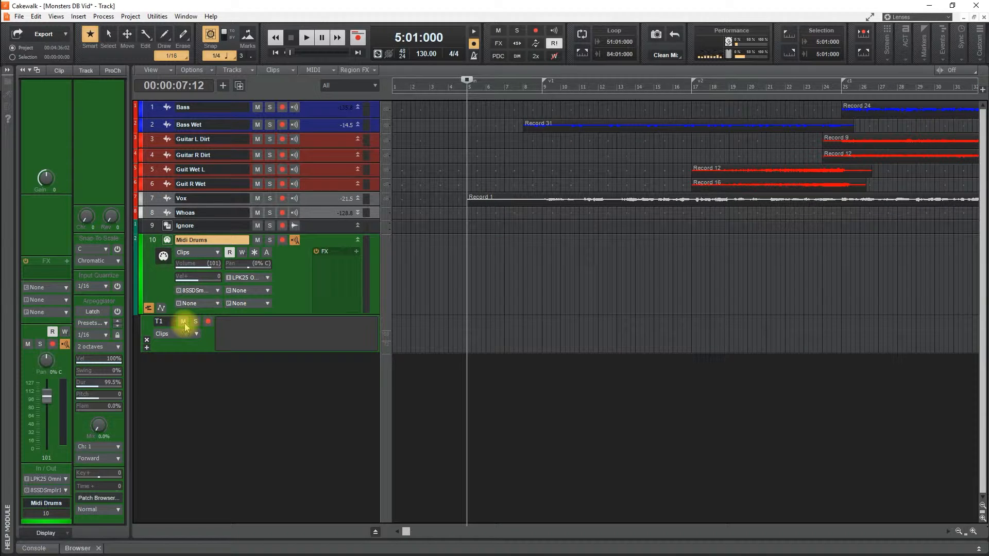
{"action": "left_click", "coordinate": [185, 325]}
{"action": "left_click", "coordinate": [184, 323]}
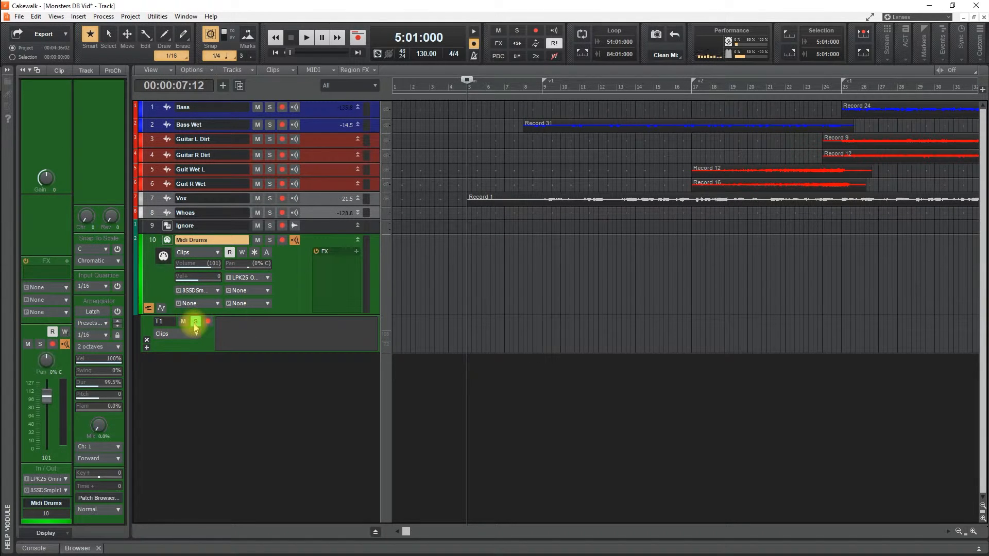
Step: Record a drum pass into take lane T1 from measure 5 to about measure 13, disarm the lane, and play the take back
{"action": "left_click", "coordinate": [207, 322]}
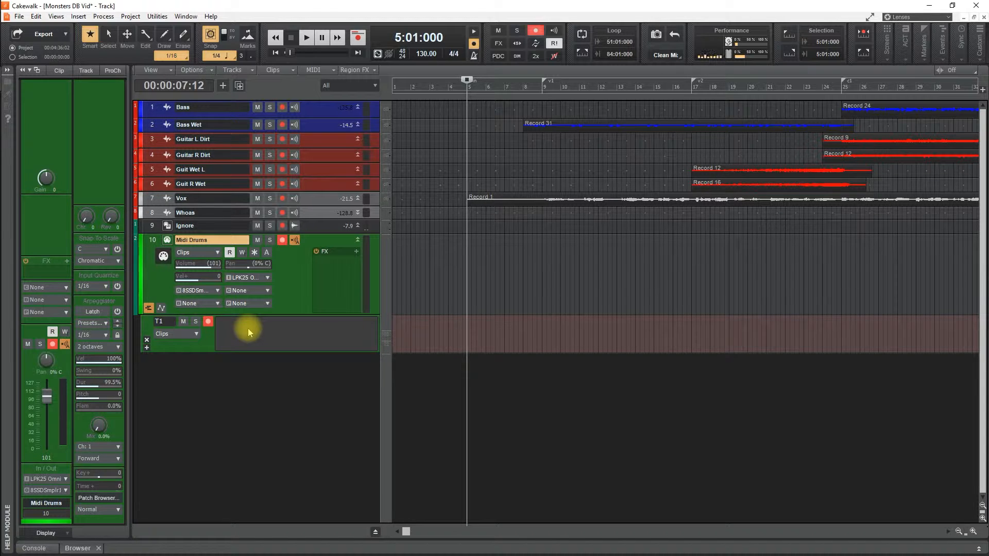
{"action": "key", "text": "r"}
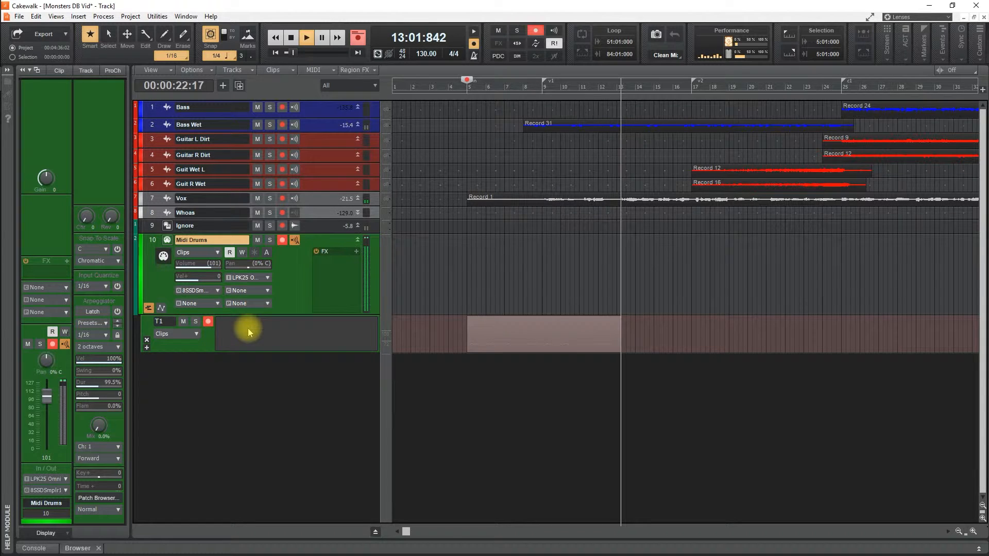
{"action": "key", "text": "space"}
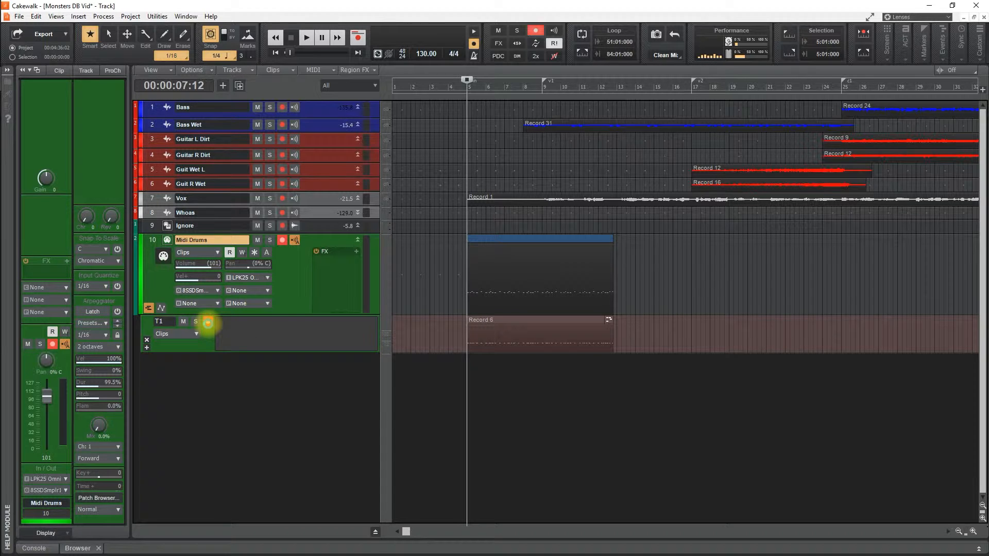
{"action": "left_click", "coordinate": [207, 322]}
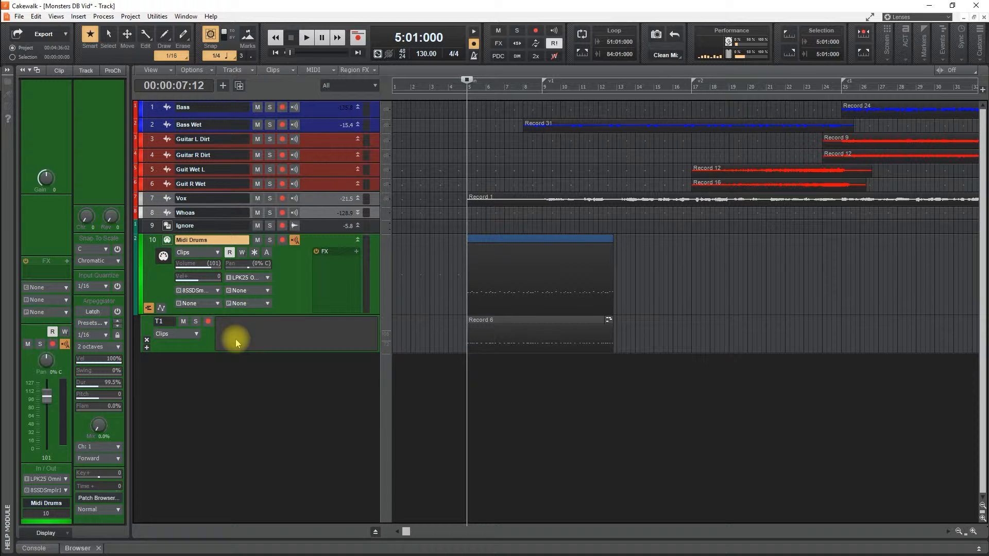
{"action": "key", "text": "space"}
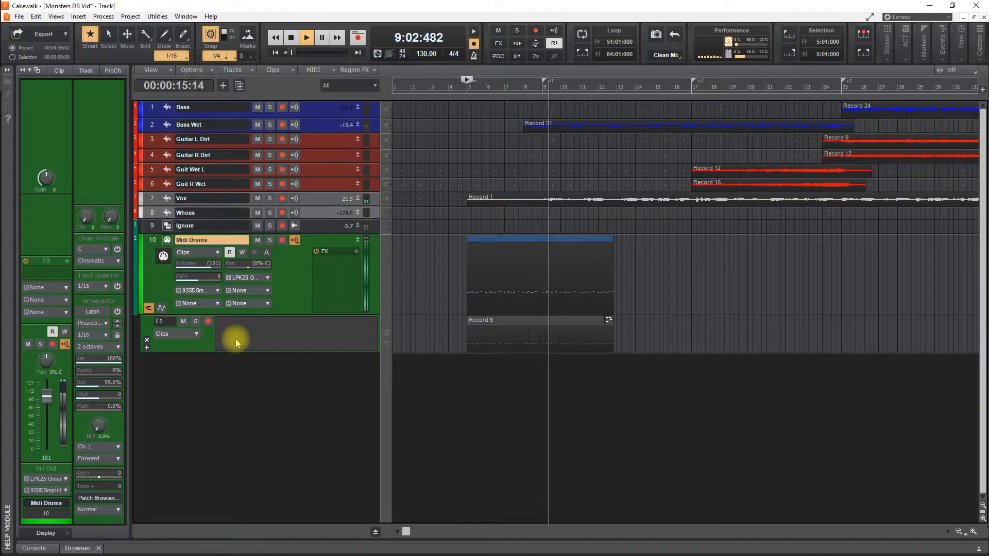
{"action": "key", "text": "space"}
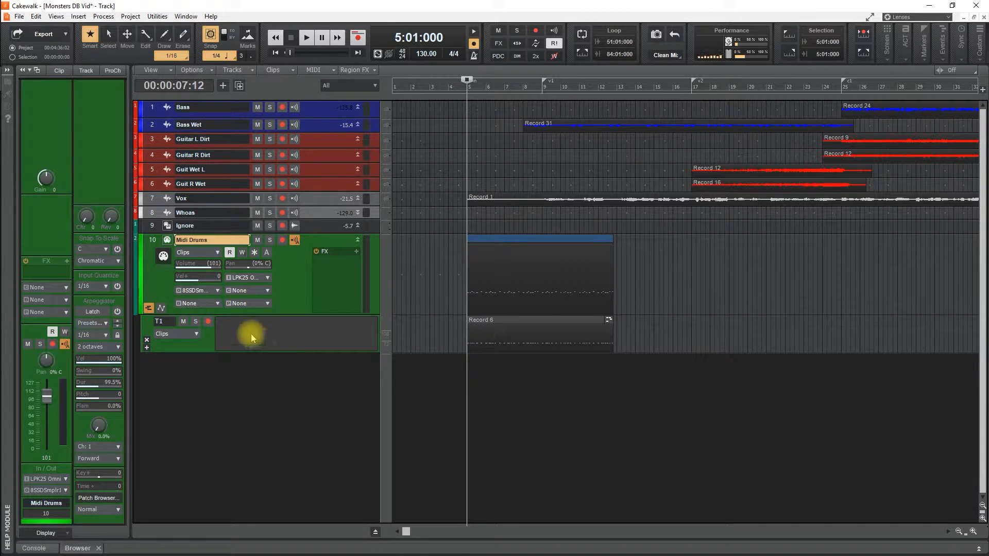
Step: Add take lane T2 to Midi Drums and record a second drum pass into it from measure 5 to about measure 13
{"action": "left_click", "coordinate": [147, 348]}
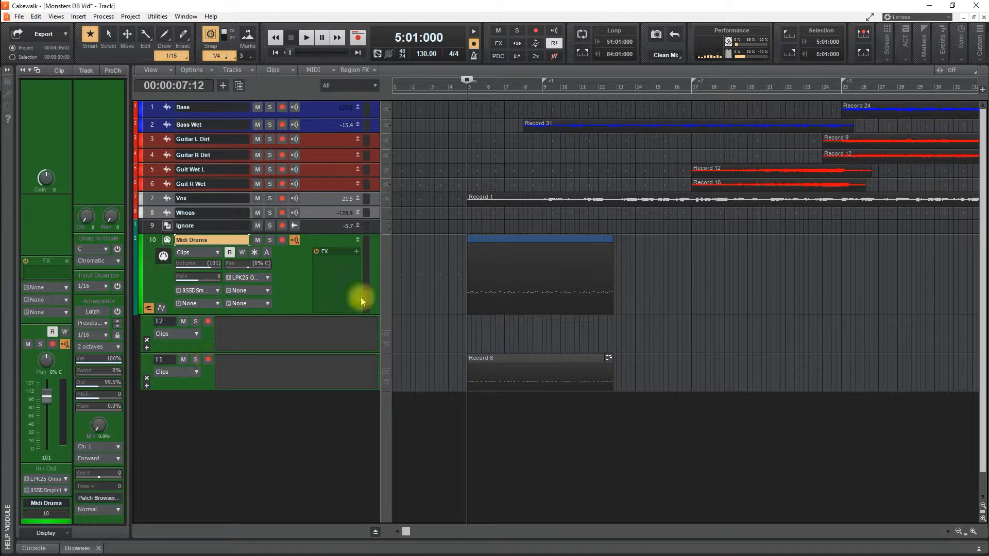
{"action": "left_click", "coordinate": [209, 322]}
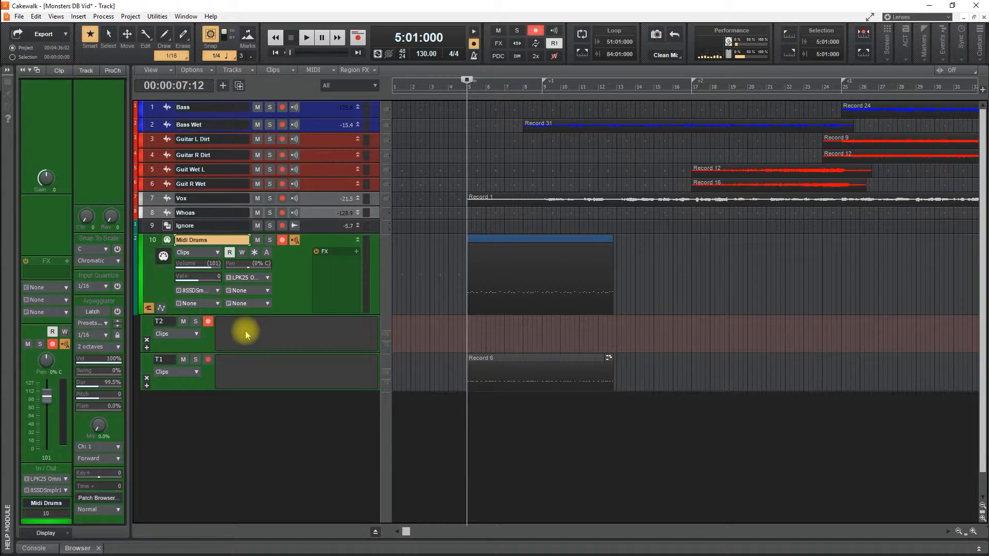
{"action": "key", "text": "space"}
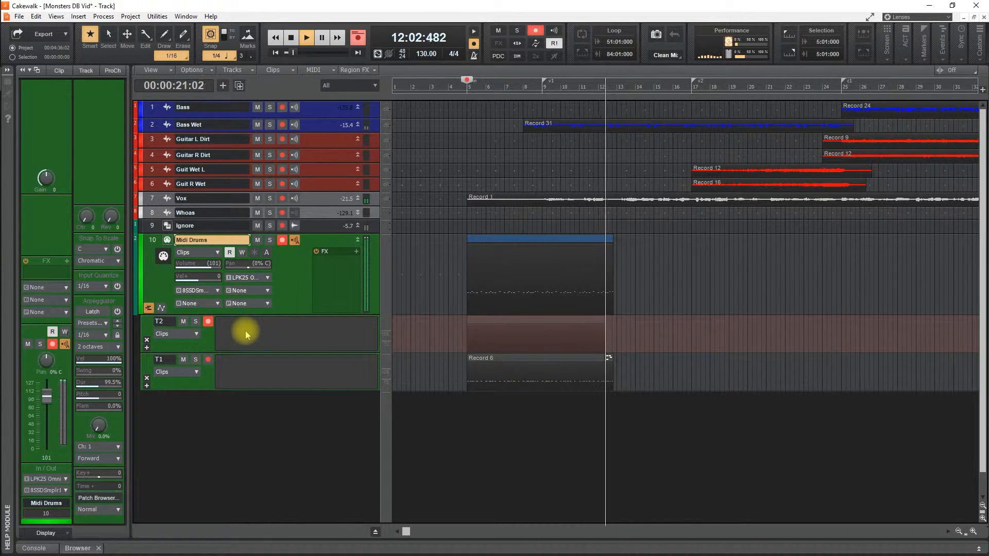
{"action": "key", "text": "space"}
{"action": "left_click", "coordinate": [206, 321]}
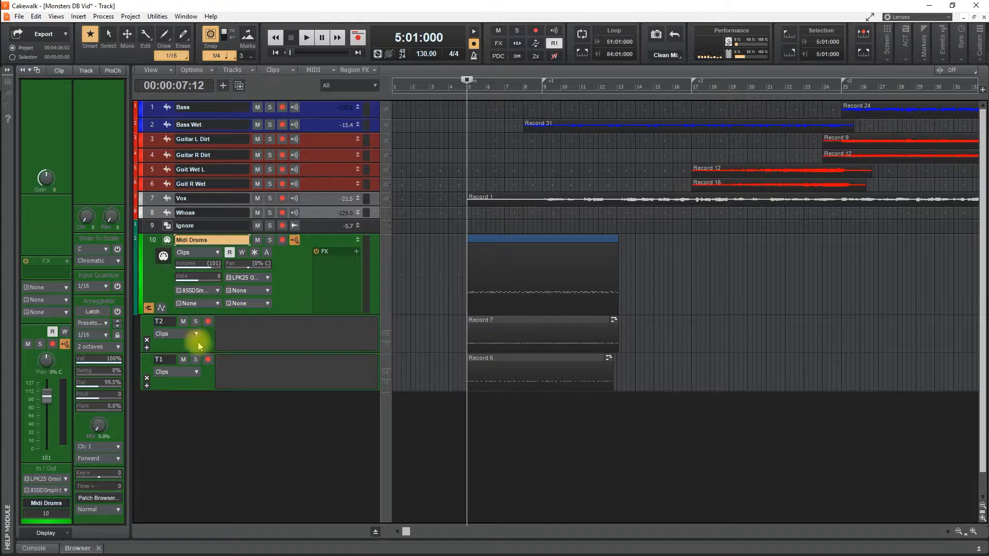
Step: Add take lane T3 to Midi Drums and record a third drum pass into it from measure 5 to about measure 13
{"action": "left_click", "coordinate": [147, 348]}
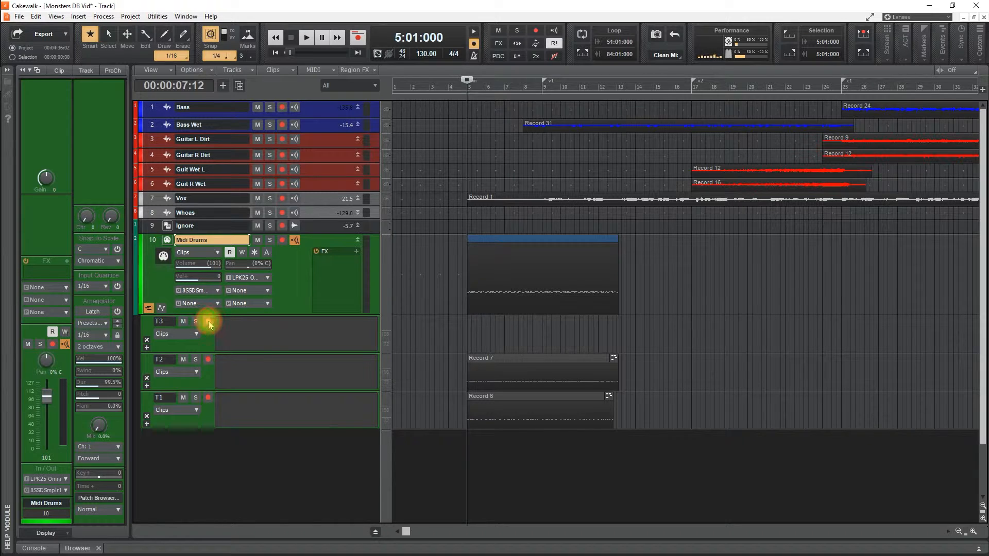
{"action": "left_click", "coordinate": [208, 322]}
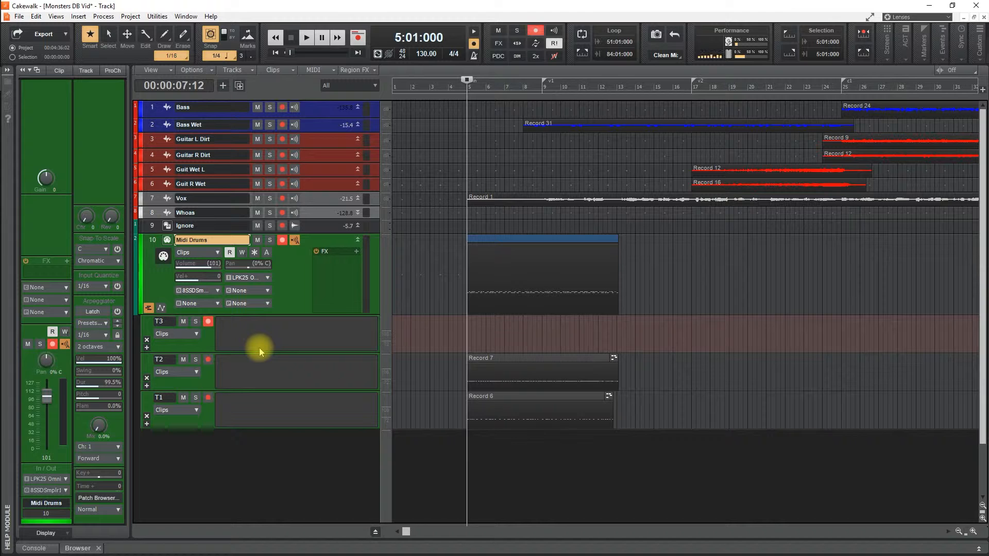
{"action": "key", "text": "space"}
{"action": "key", "text": "space"}
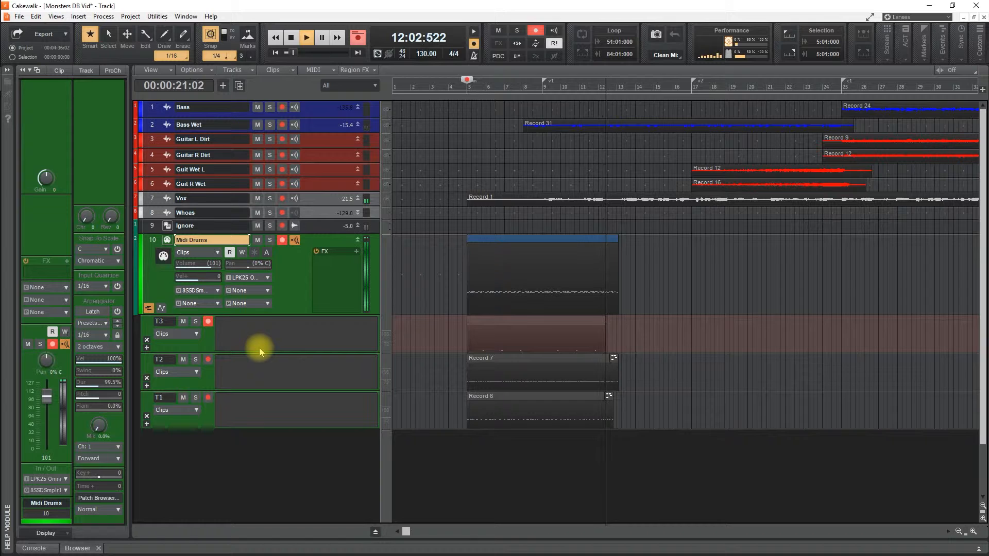
{"action": "key", "text": "space"}
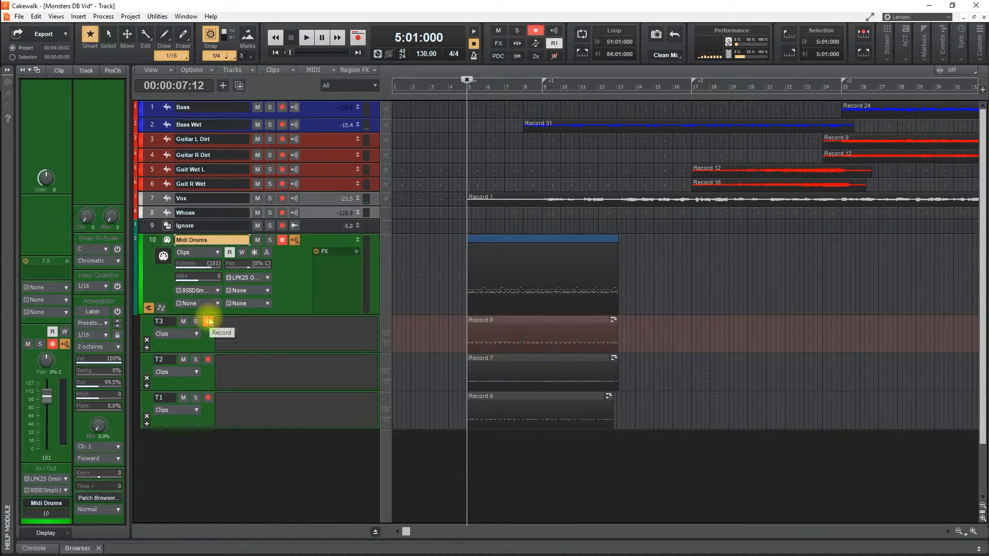
{"action": "left_click", "coordinate": [209, 322]}
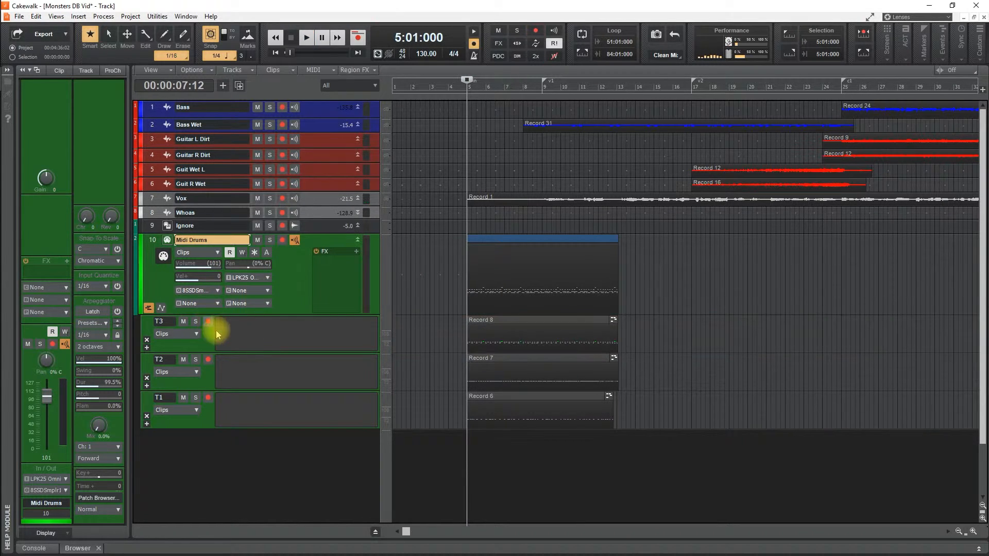
Step: Save the project and increase the height of the Midi Drums take lanes
{"action": "left_click", "coordinate": [241, 343]}
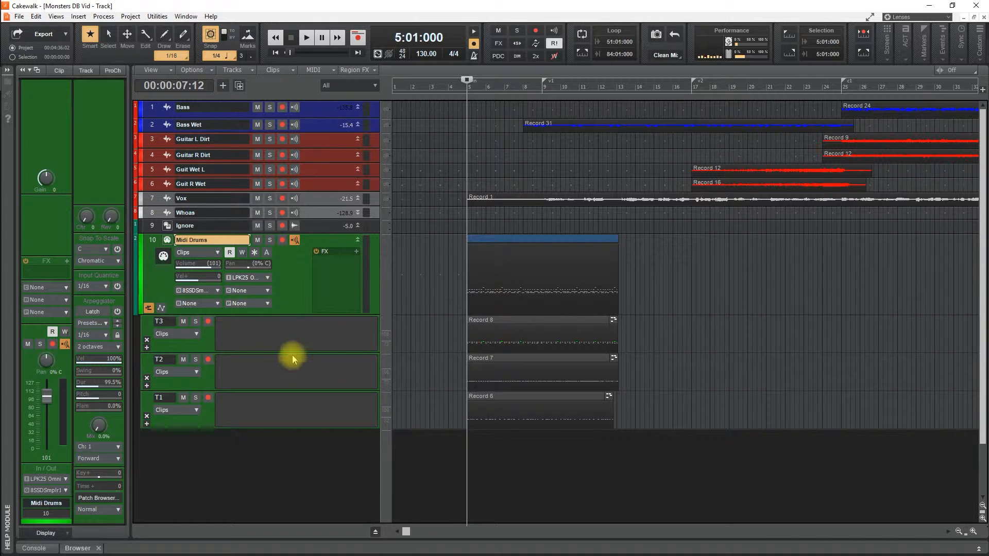
{"action": "left_click_drag", "start_coordinate": [290, 352], "coordinate": [287, 369]}
{"action": "scroll", "coordinate": [284, 364], "scroll_direction": "down", "scroll_amount": 2}
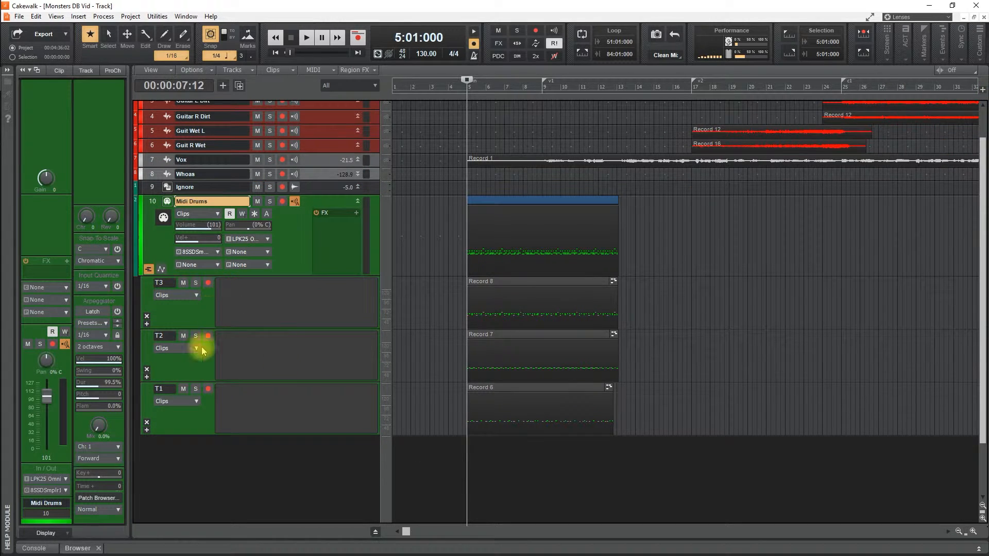
Step: Solo take lane T1, play it from measure 5 to hear it alone, and clear the solo
{"action": "left_click", "coordinate": [195, 390]}
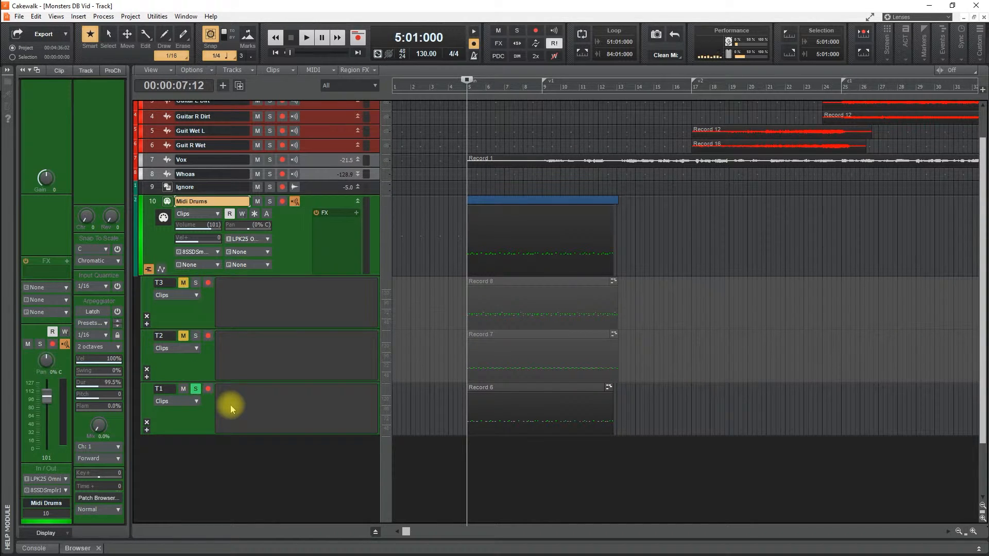
{"action": "key", "text": "space"}
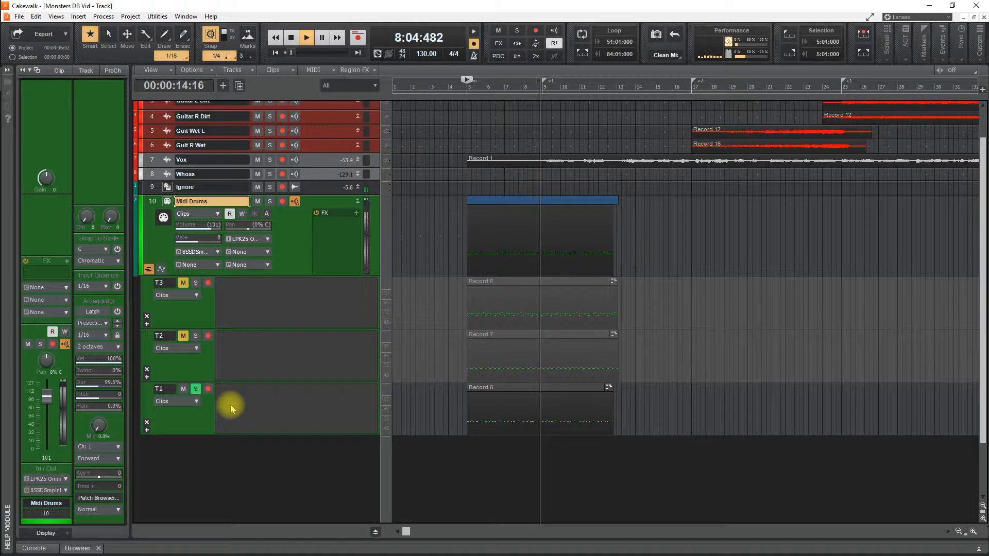
{"action": "key", "text": "space"}
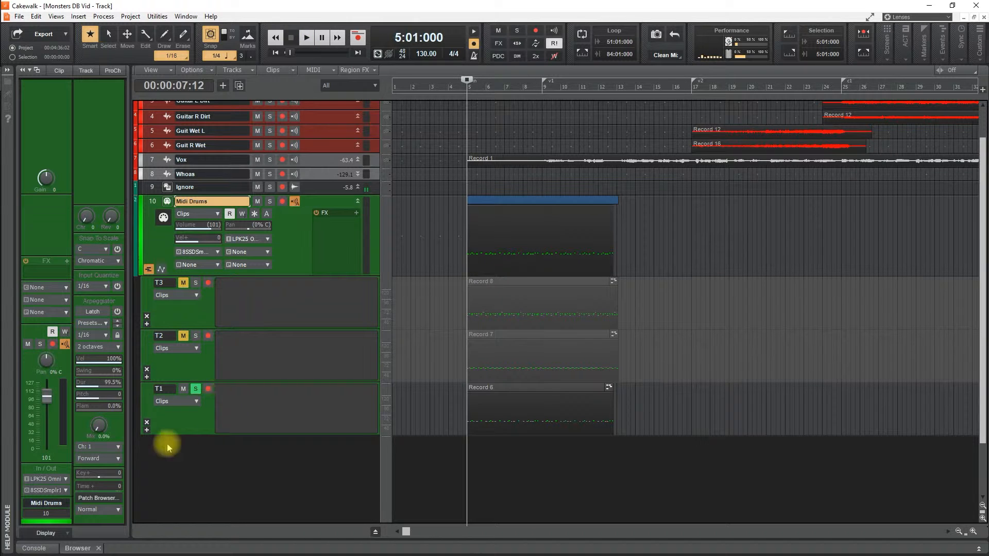
{"action": "left_click", "coordinate": [196, 389]}
Step: Solo take lane T2, listen to it from measure 5, and remove the solo
{"action": "left_click", "coordinate": [196, 336]}
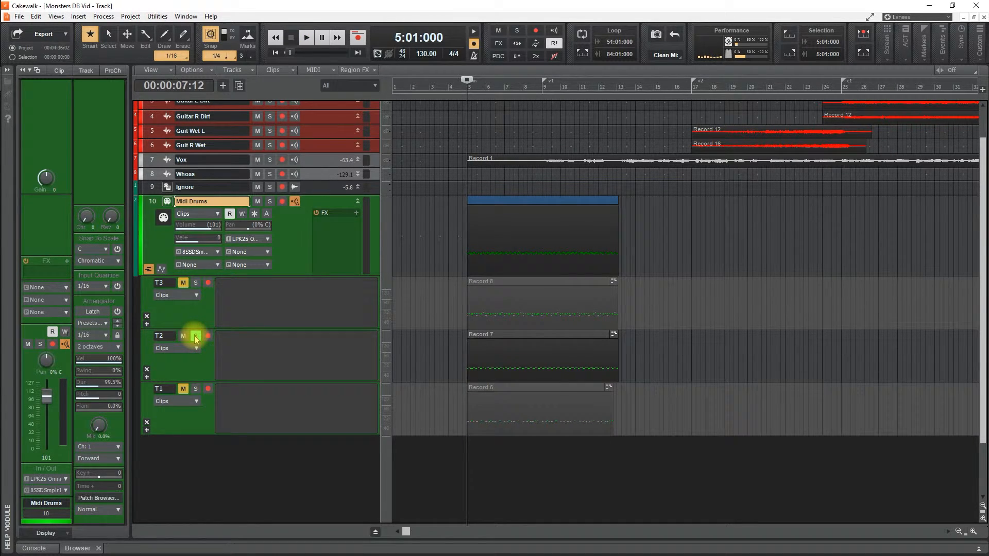
{"action": "key", "text": "space"}
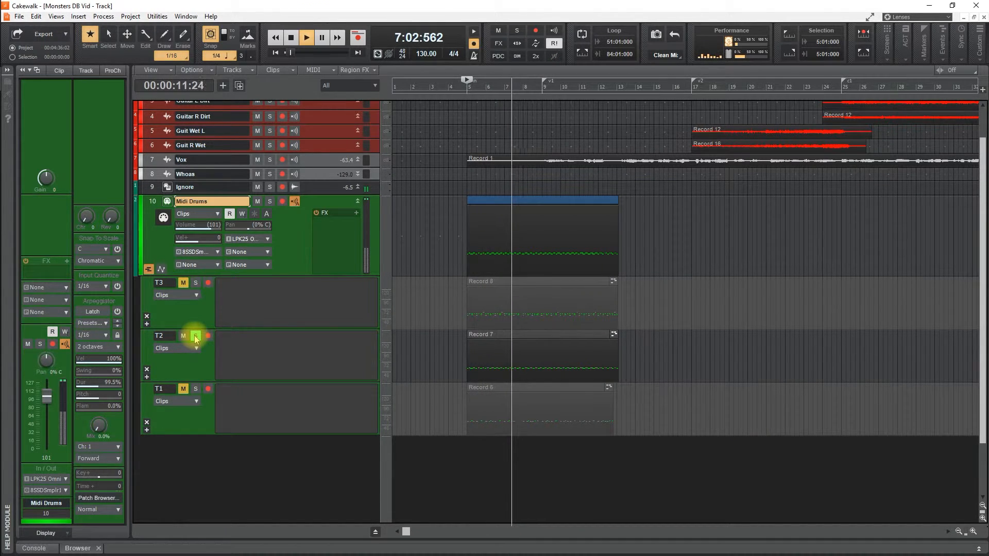
{"action": "key", "text": "space"}
{"action": "left_click", "coordinate": [195, 336]}
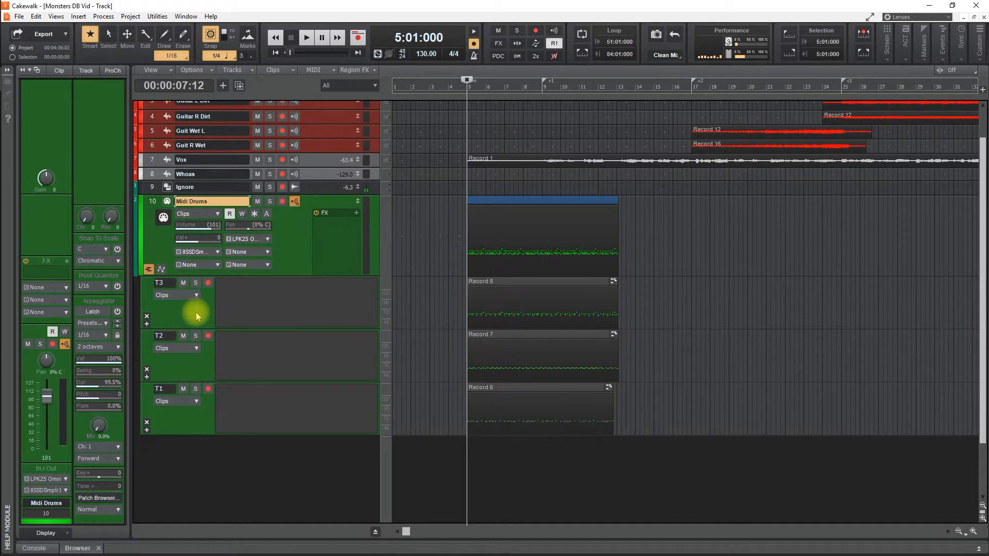
Step: Solo take lane T3 of Midi Drums, play it from measure 5, and clear the solo
{"action": "left_click", "coordinate": [194, 283]}
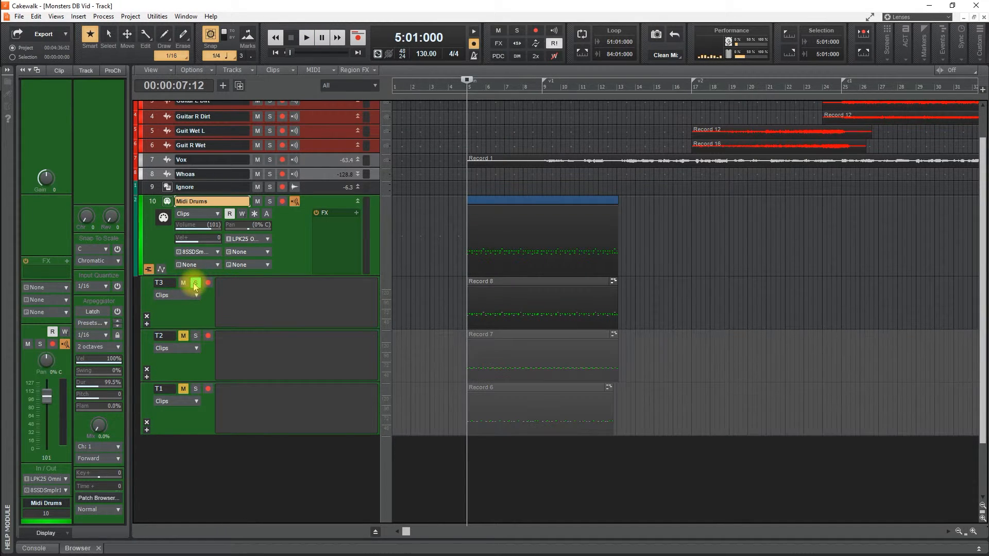
{"action": "key", "text": "space"}
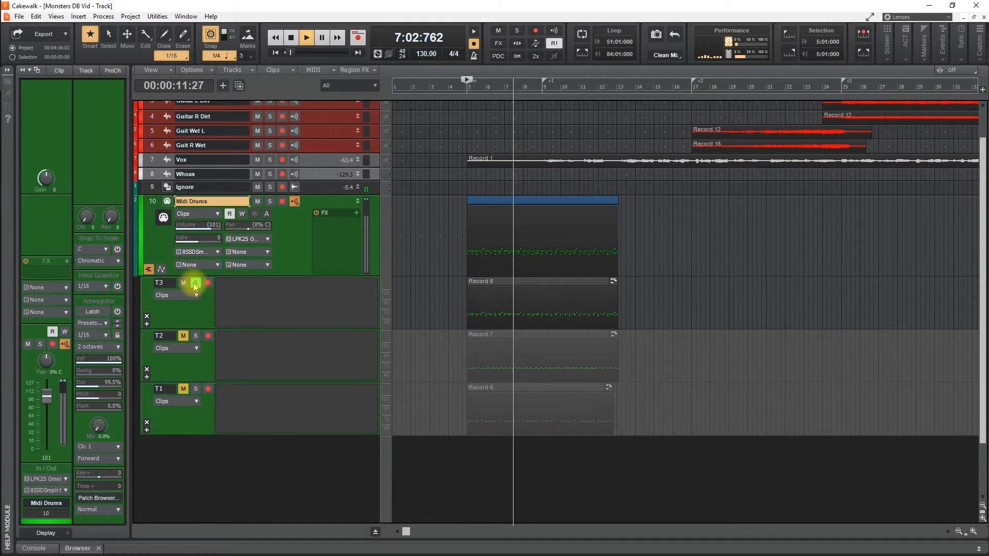
{"action": "key", "text": "space"}
{"action": "left_click", "coordinate": [194, 284]}
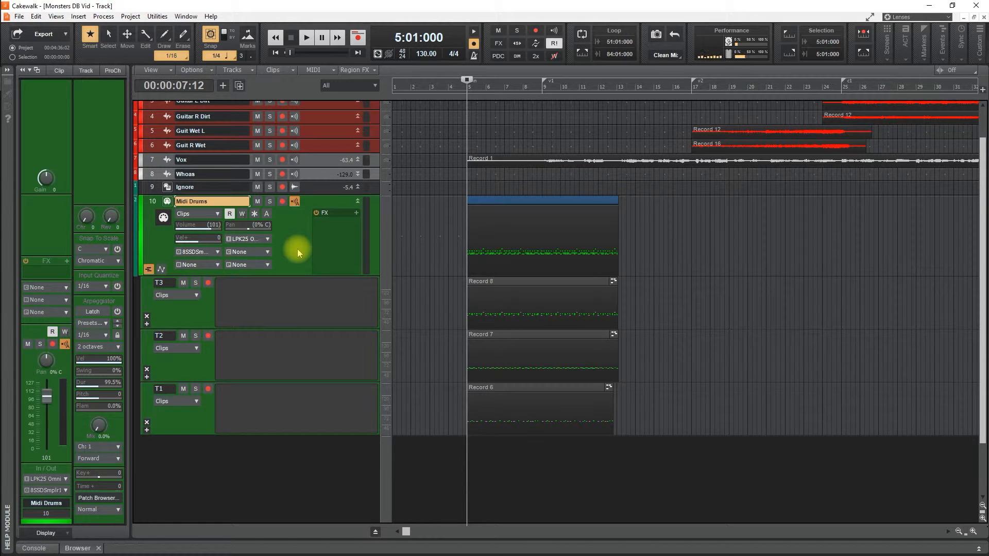
Step: Show the media browser below the tracks and reduce the height of the Midi Drums take lanes so all three fit
{"action": "key", "text": "d"}
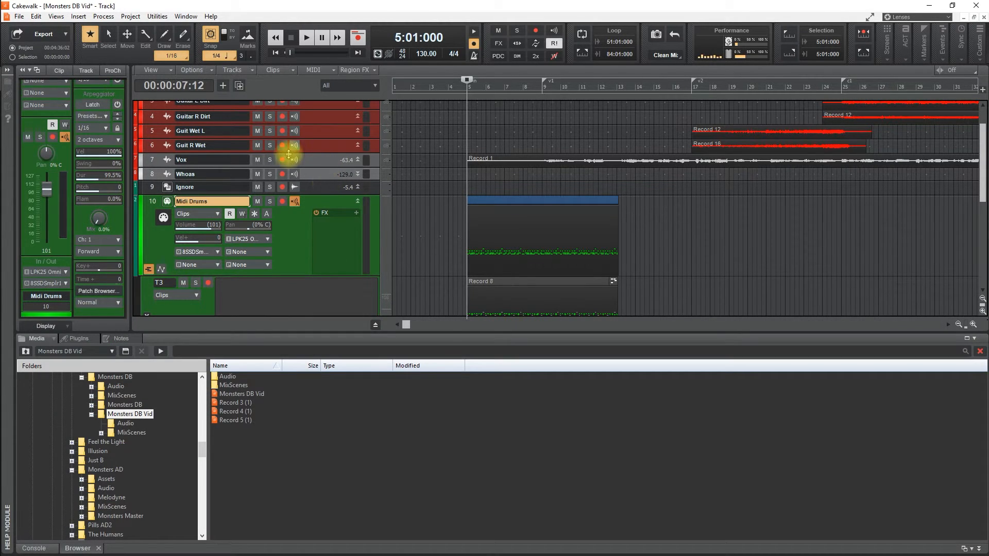
{"action": "scroll", "coordinate": [316, 216], "scroll_direction": "down", "scroll_amount": 2}
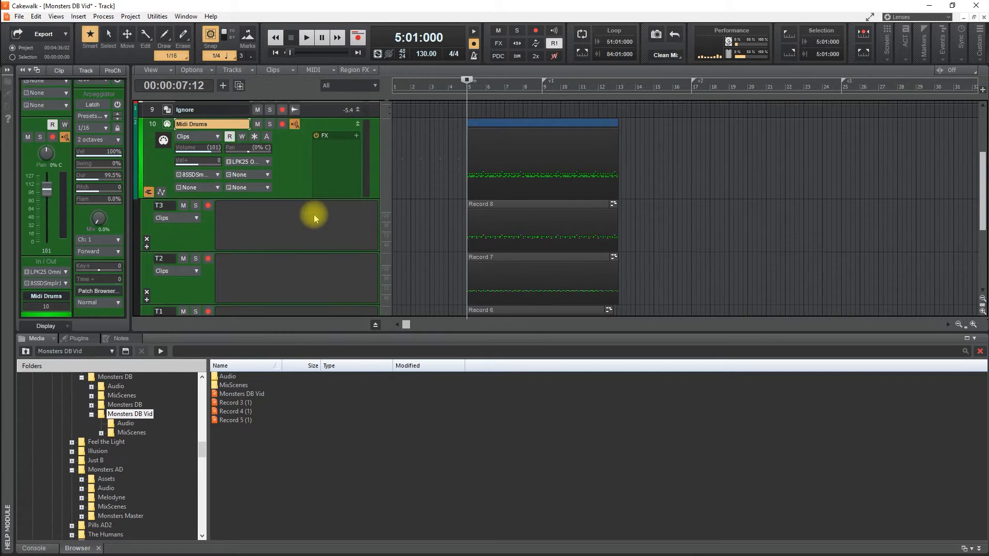
{"action": "scroll", "coordinate": [313, 212], "scroll_direction": "down", "scroll_amount": 1}
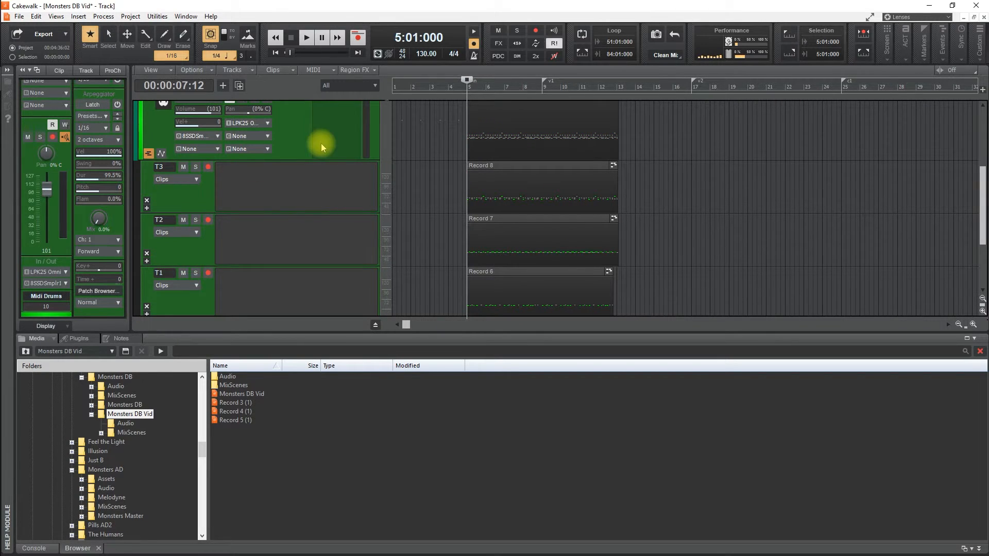
{"action": "left_click_drag", "start_coordinate": [302, 214], "coordinate": [303, 214]}
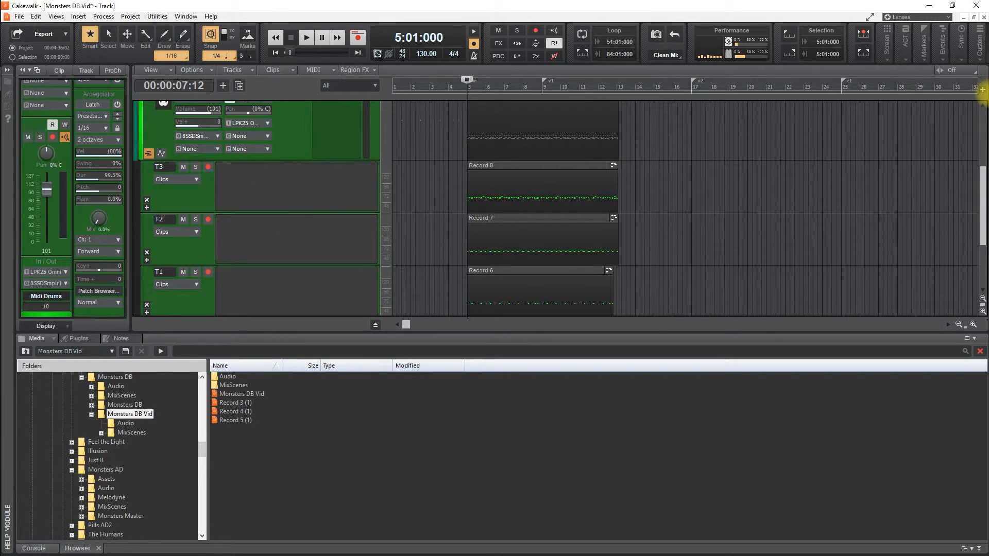
{"action": "left_click_drag", "start_coordinate": [297, 212], "coordinate": [293, 199]}
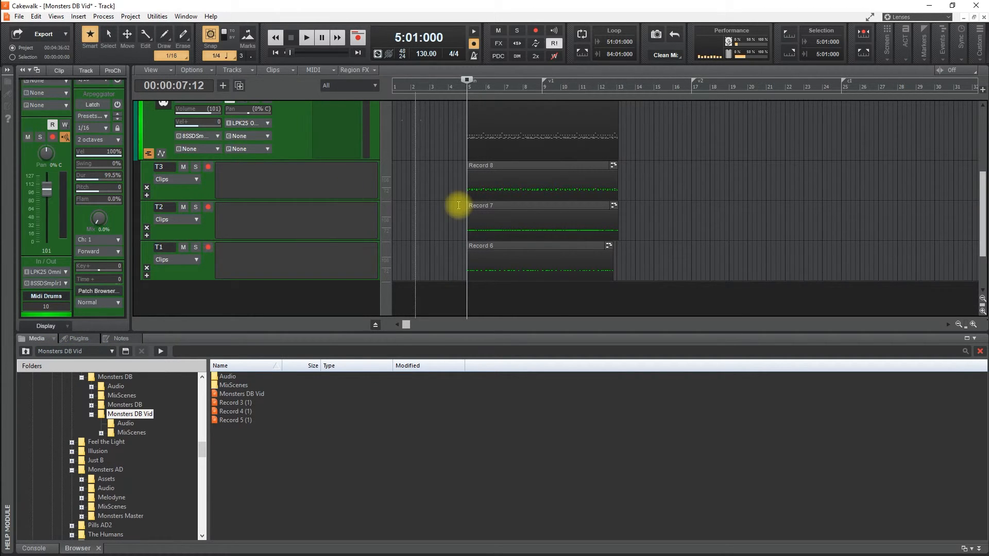
Step: Export the Record 8, Record 7 and Record 6 clips one by one from the take lanes into the Monsters DB Vid folder as MIDI files
{"action": "left_click", "coordinate": [533, 165]}
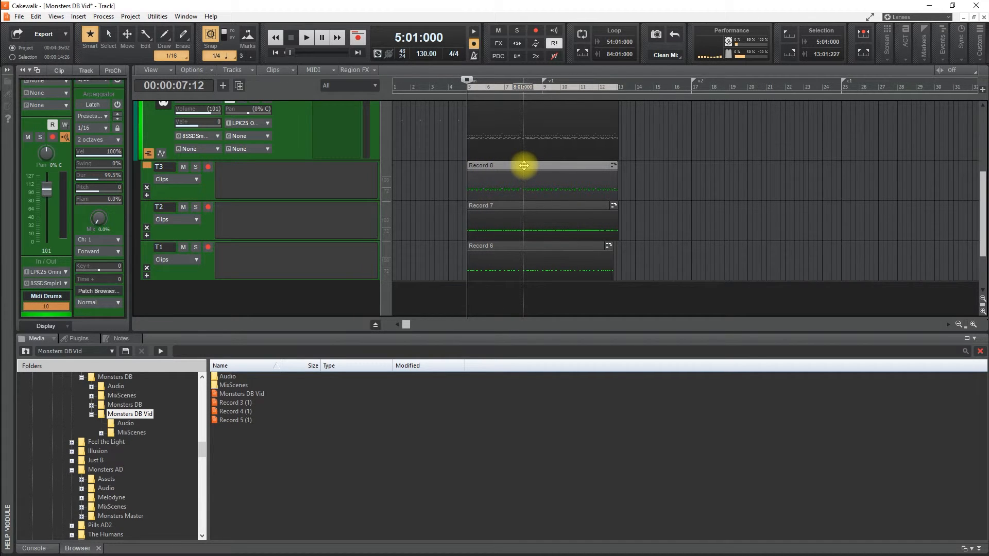
{"action": "left_click_drag", "start_coordinate": [524, 166], "coordinate": [401, 431]}
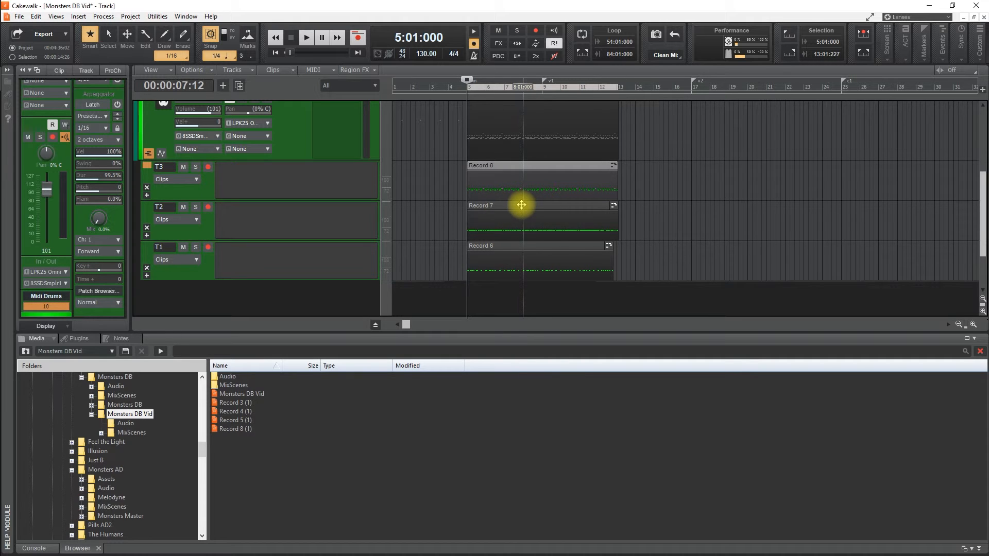
{"action": "left_click_drag", "start_coordinate": [522, 205], "coordinate": [427, 486]}
{"action": "left_click", "coordinate": [538, 246]}
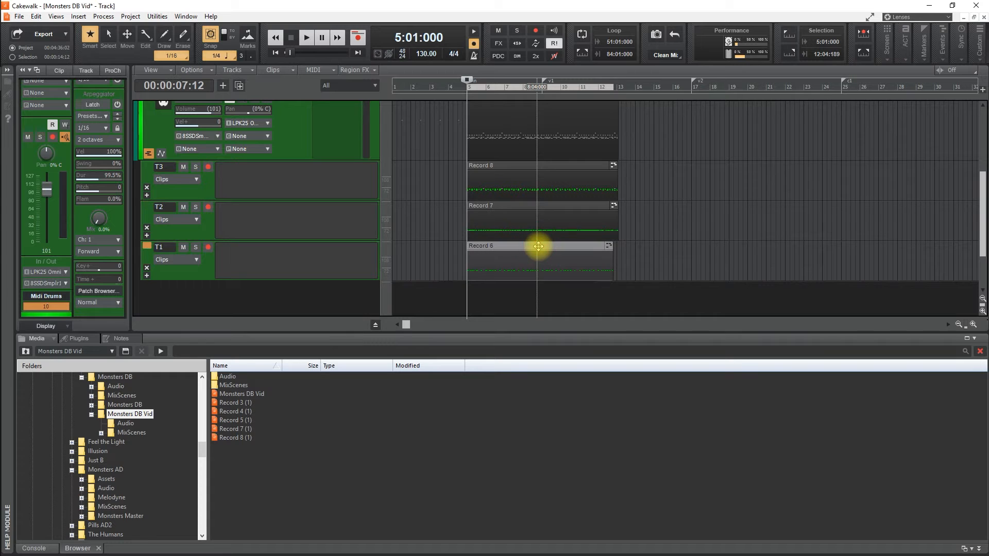
{"action": "left_click_drag", "start_coordinate": [539, 246], "coordinate": [447, 471]}
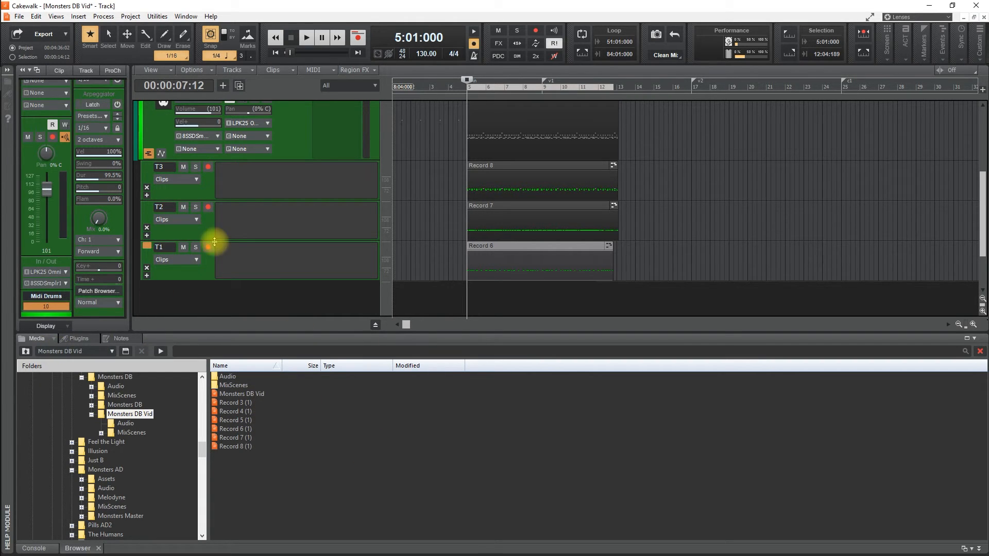
Step: Check the exported MIDI files in the Monsters DB Vid folder in File Explorer, and return to Cakewalk
{"action": "mouse_move", "coordinate": [0, 213]}
{"action": "left_click", "coordinate": [11, 129]}
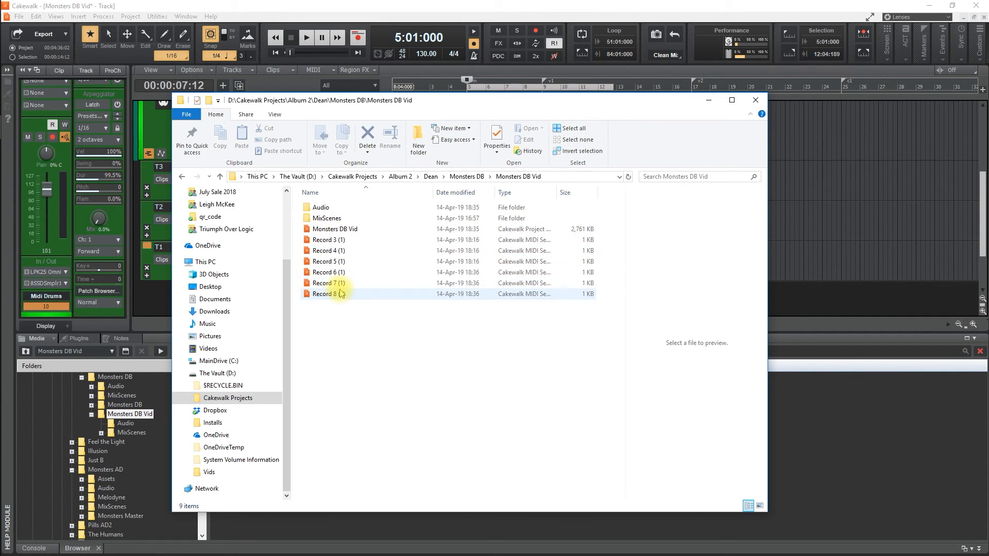
{"action": "left_click", "coordinate": [460, 6]}
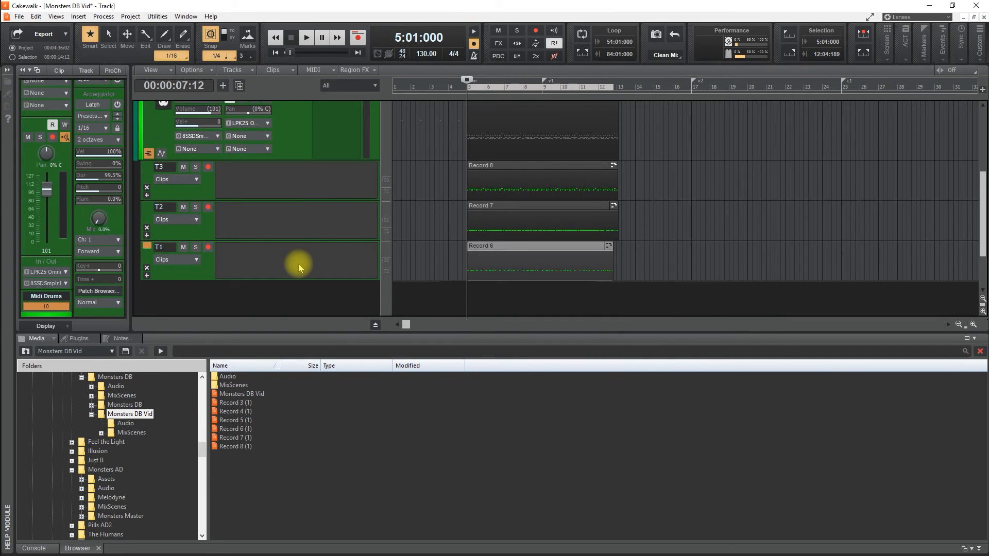